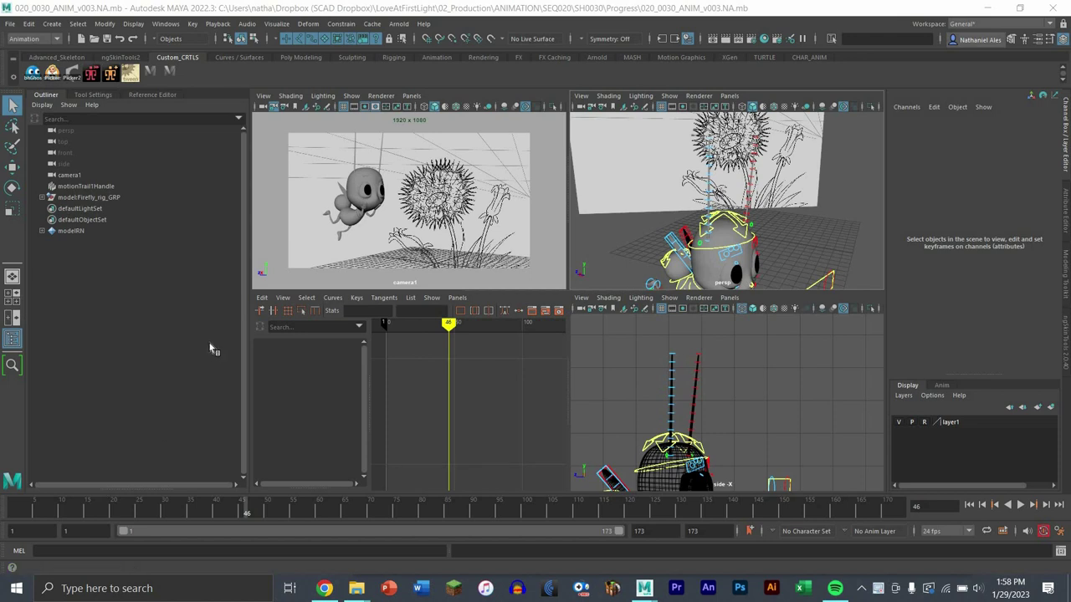
- Bring the studiolibrary.com download page in Chrome in front of Maya
{"action": "left_click", "coordinate": [323, 589]}
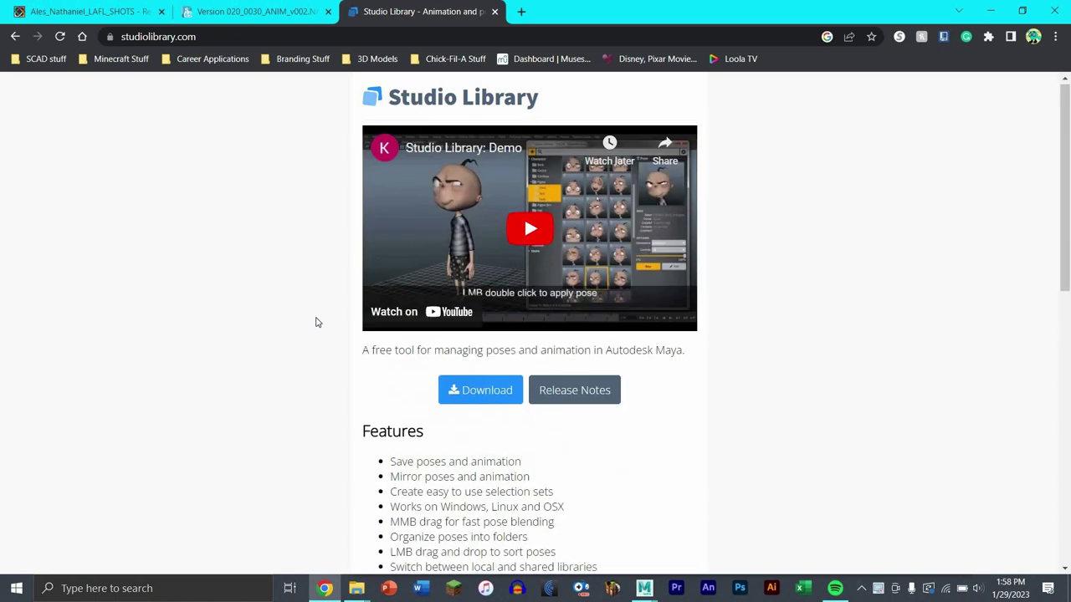
- Download the Studio Library zip package and dismiss the finished download notification
{"action": "scroll", "coordinate": [315, 327], "scroll_direction": "down", "scroll_amount": 1}
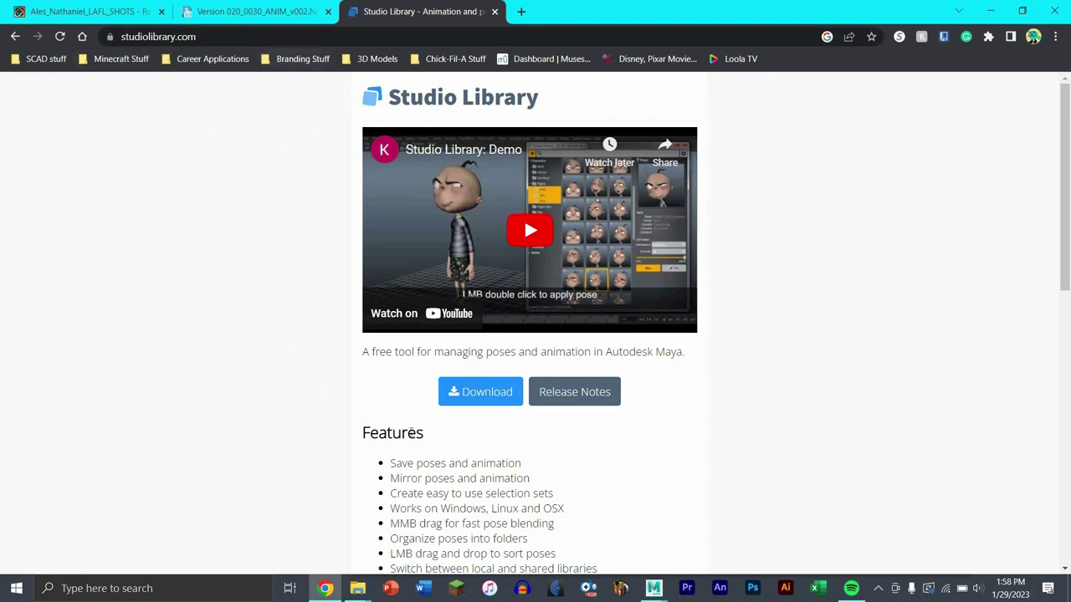
{"action": "left_click", "coordinate": [481, 403]}
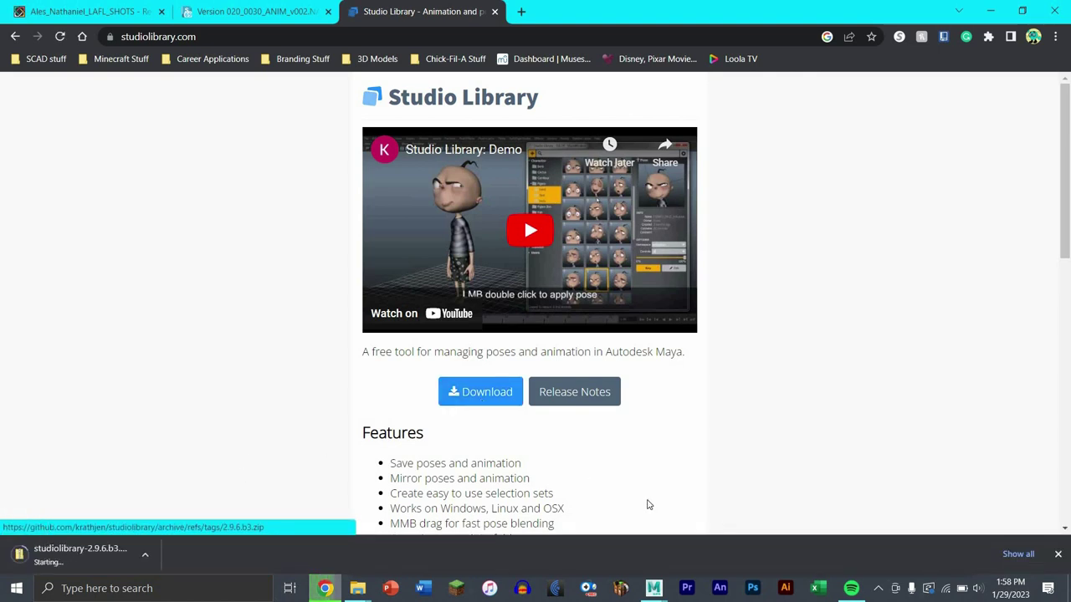
{"action": "left_click", "coordinate": [1057, 554]}
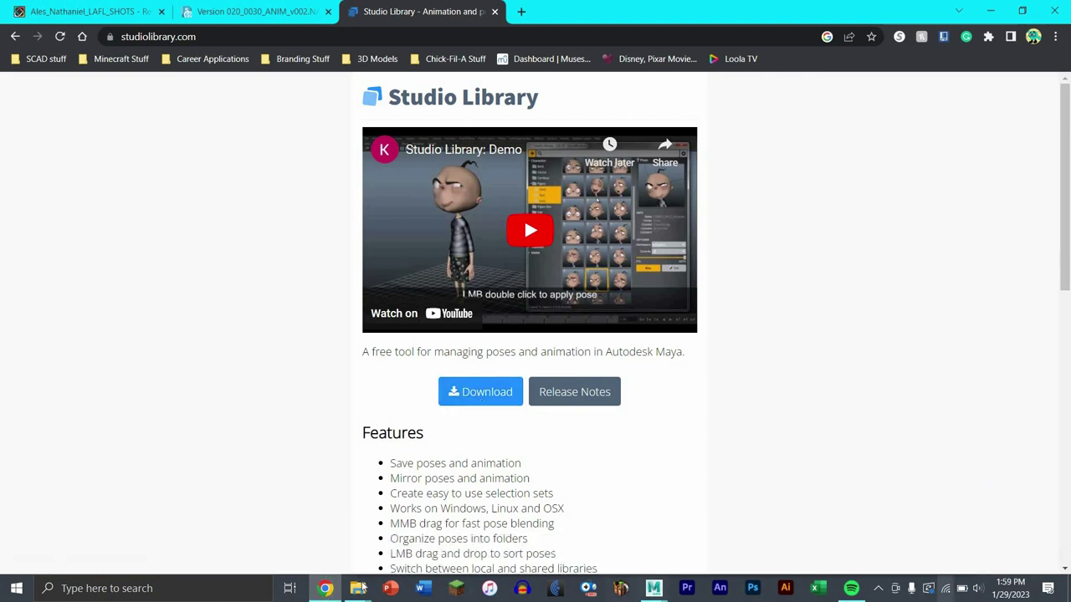
- Copy the studiolibrary zip from Downloads into the Studio Library folder on drive D:
{"action": "left_click", "coordinate": [525, 549]}
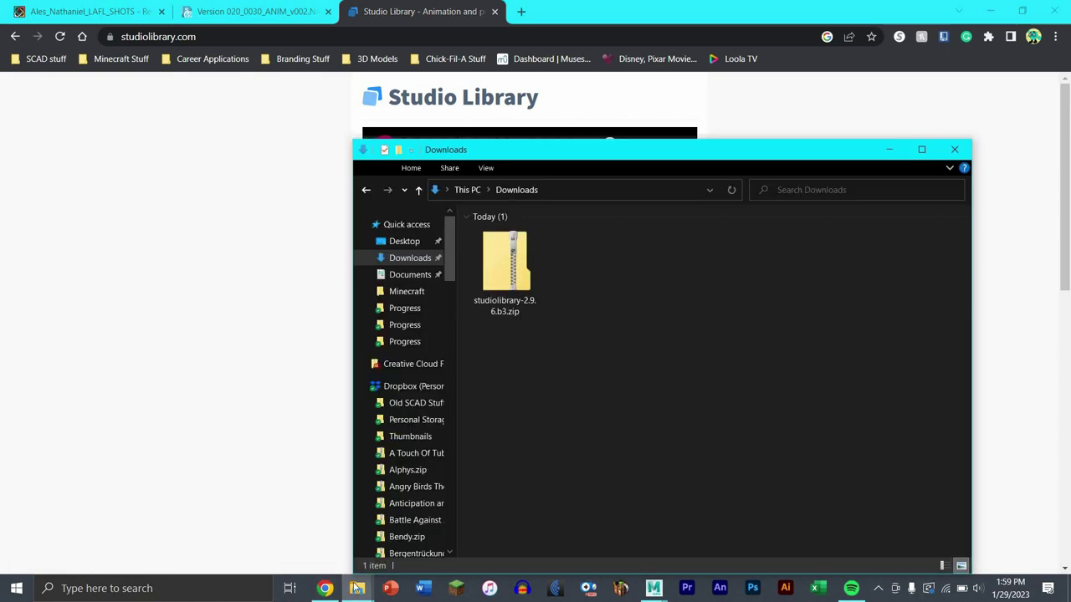
{"action": "mouse_move", "coordinate": [356, 590]}
{"action": "left_click", "coordinate": [396, 523]}
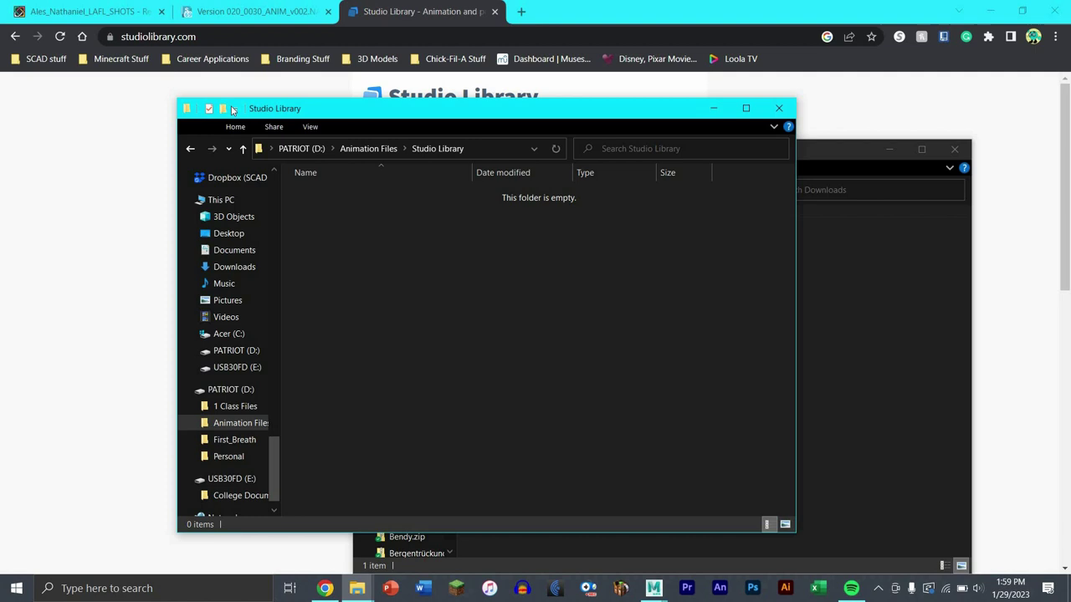
{"action": "left_click_drag", "start_coordinate": [388, 118], "coordinate": [232, 110]}
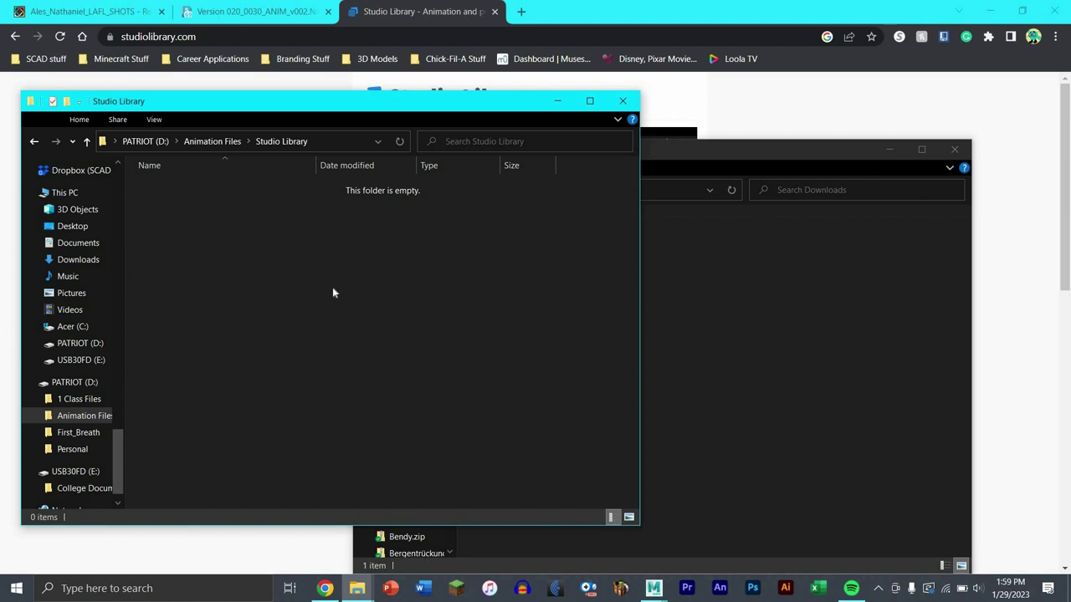
{"action": "key", "text": "alt+Tab"}
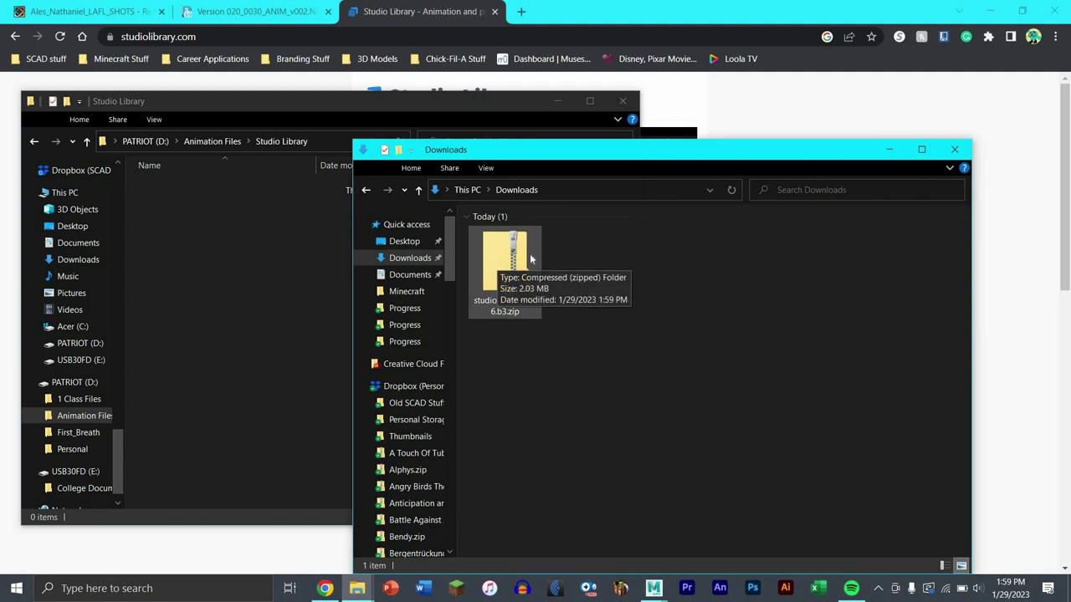
{"action": "left_click_drag", "start_coordinate": [529, 260], "coordinate": [333, 284]}
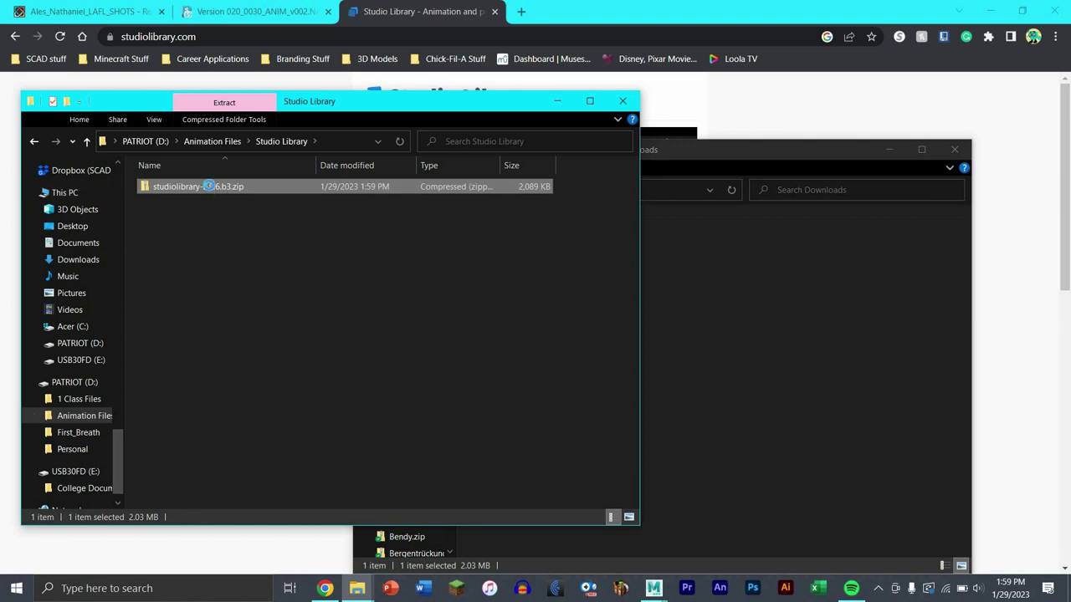
- Extract the zip in place, delete the archive, and open the studiolibrary-2.9.6.b3 folder
{"action": "key", "text": "shift+F10"}
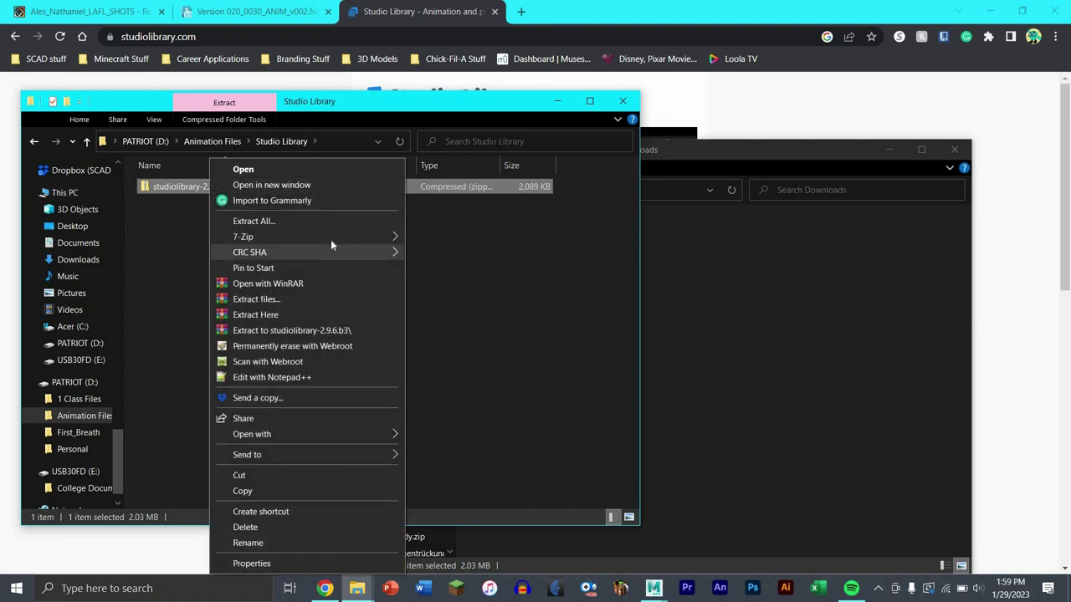
{"action": "mouse_move", "coordinate": [329, 240]}
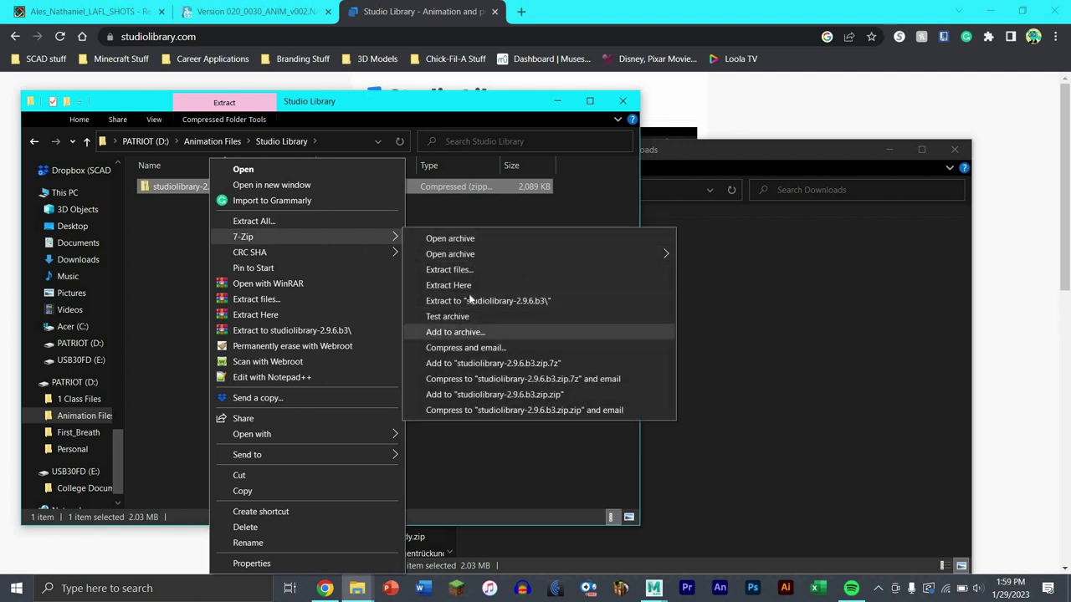
{"action": "left_click", "coordinate": [518, 288]}
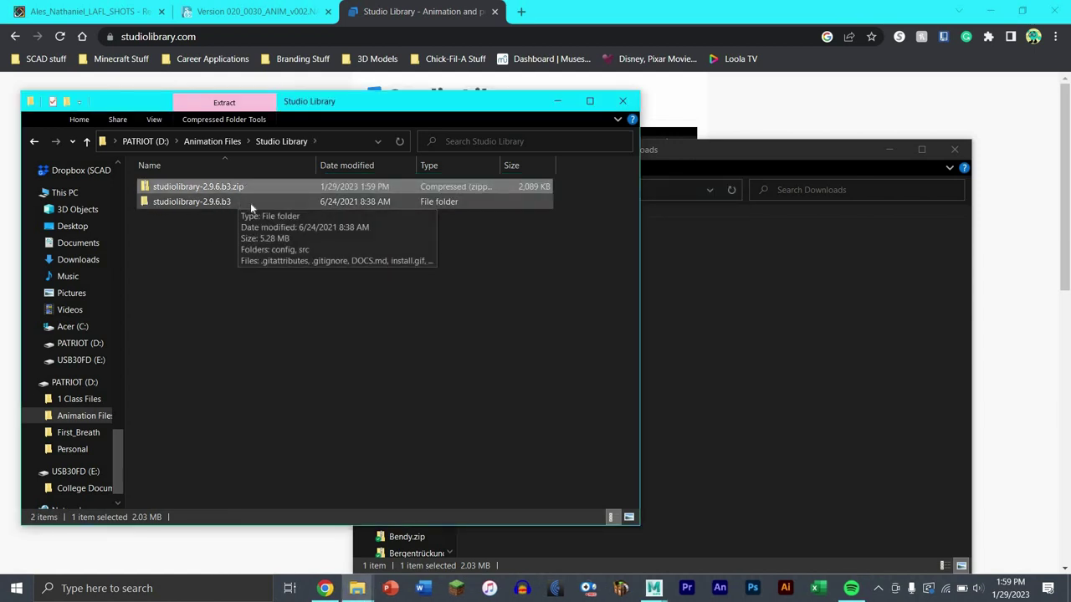
{"action": "left_click", "coordinate": [251, 187]}
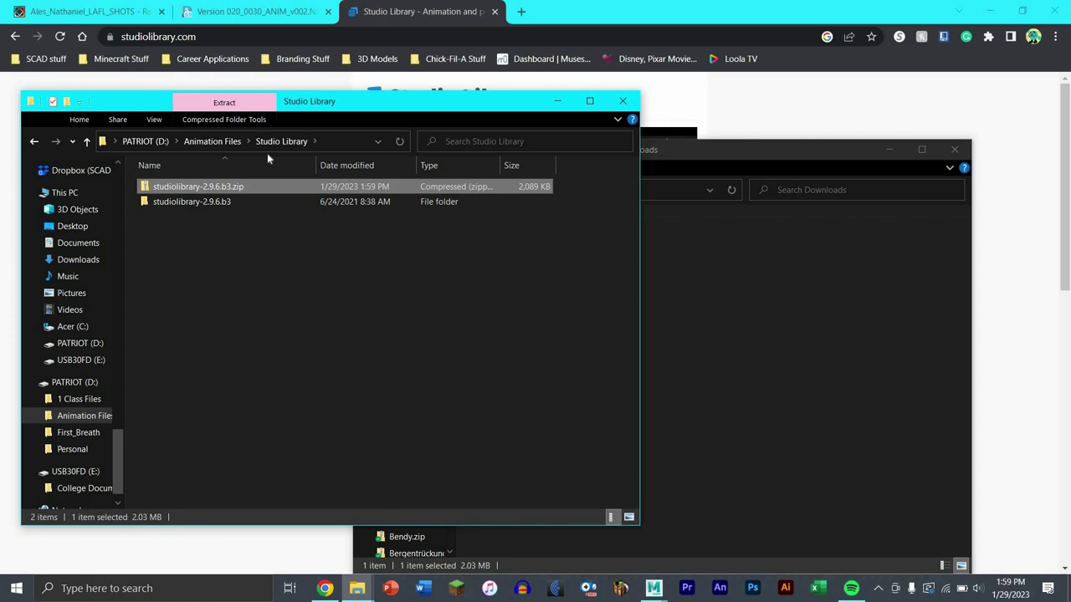
{"action": "key", "text": "shift+Delete"}
{"action": "key", "text": "Escape"}
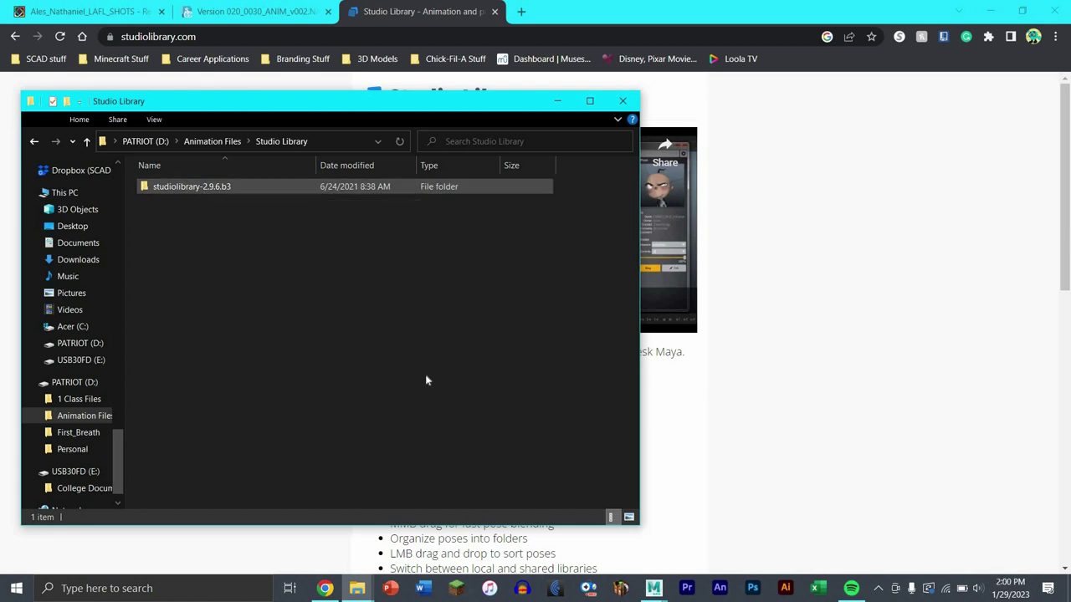
{"action": "double_click", "coordinate": [203, 191]}
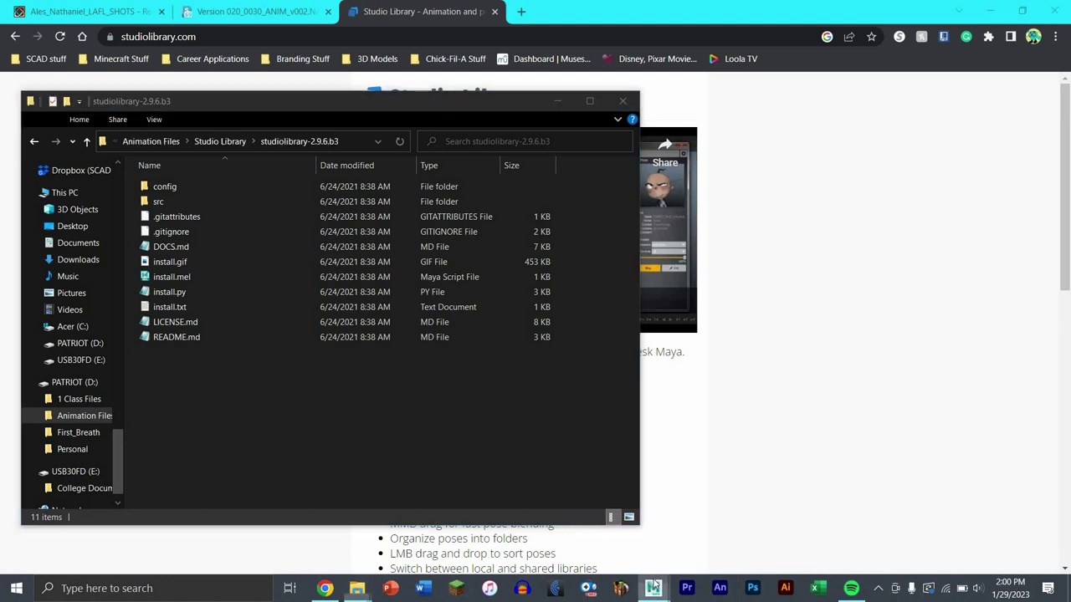
{"action": "right_click", "coordinate": [654, 588]}
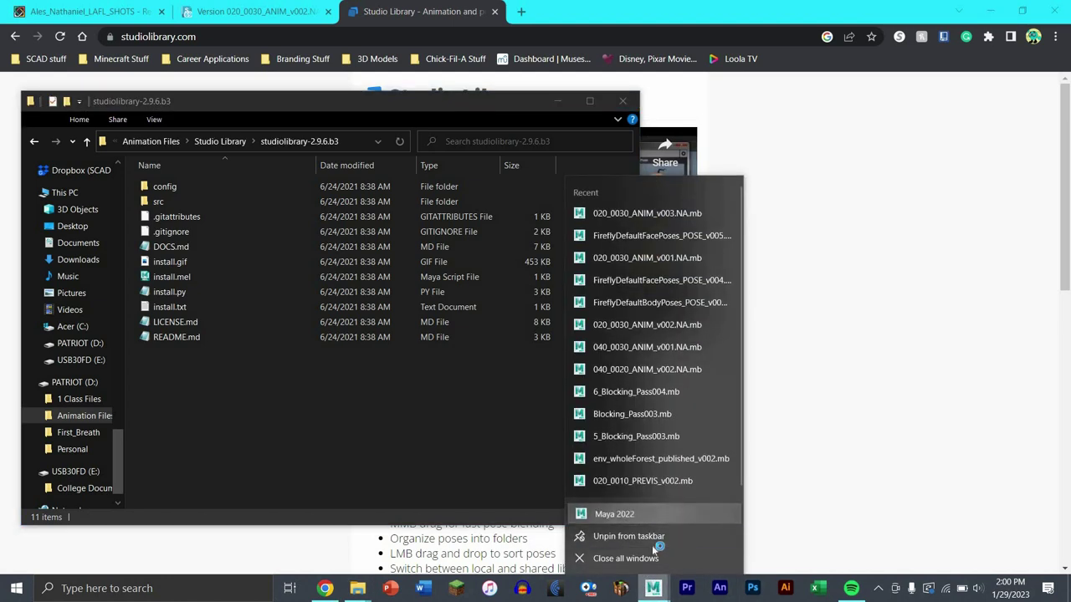
- Launch Maya 2022 with a new empty scene and maximize its window
{"action": "left_click", "coordinate": [654, 548]}
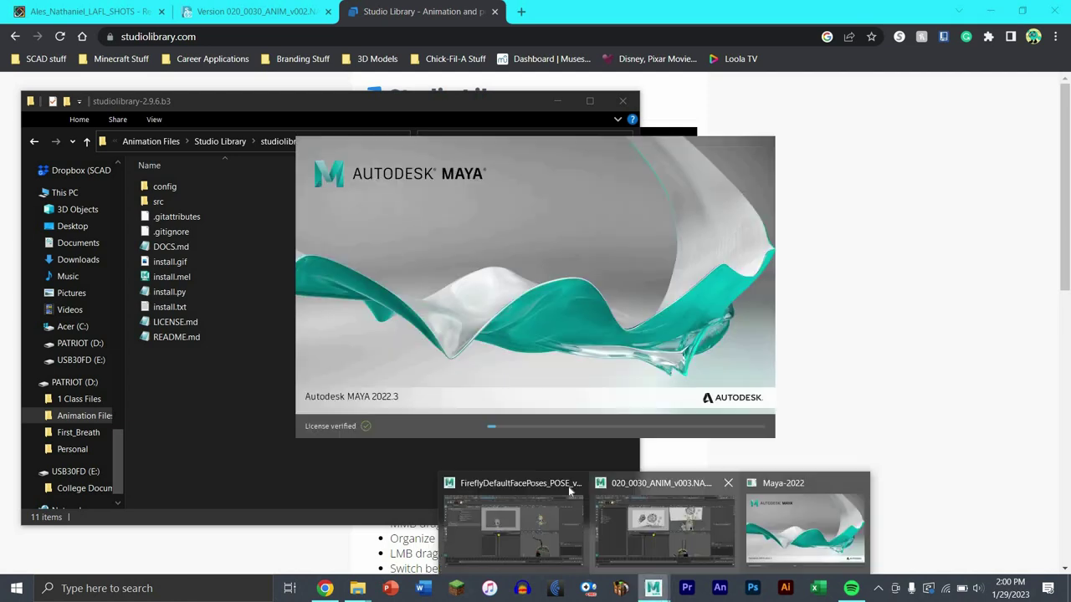
{"action": "key", "text": "Return"}
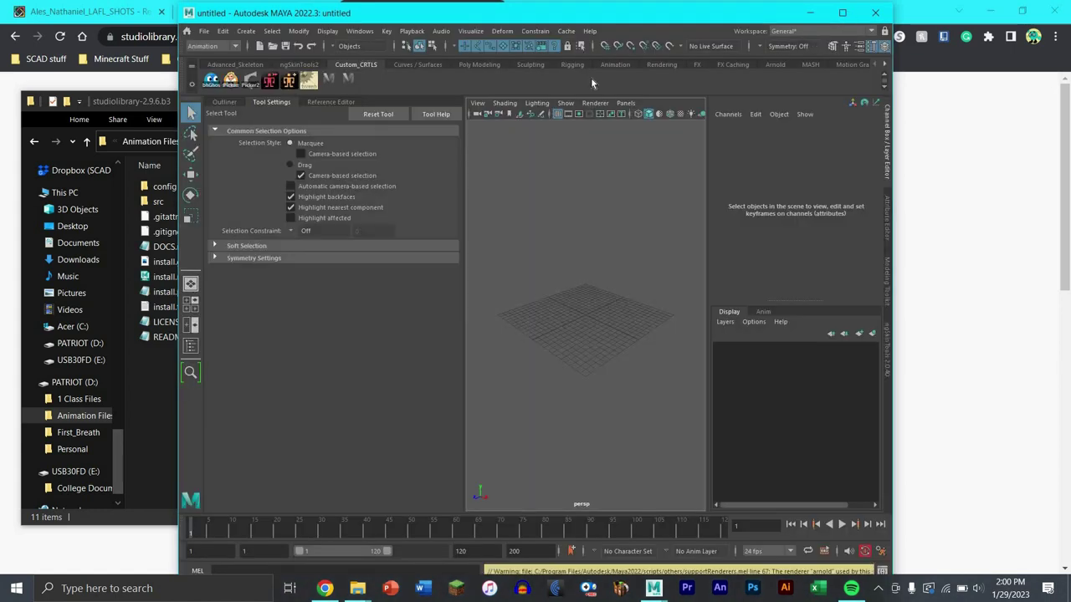
{"action": "left_click", "coordinate": [842, 13]}
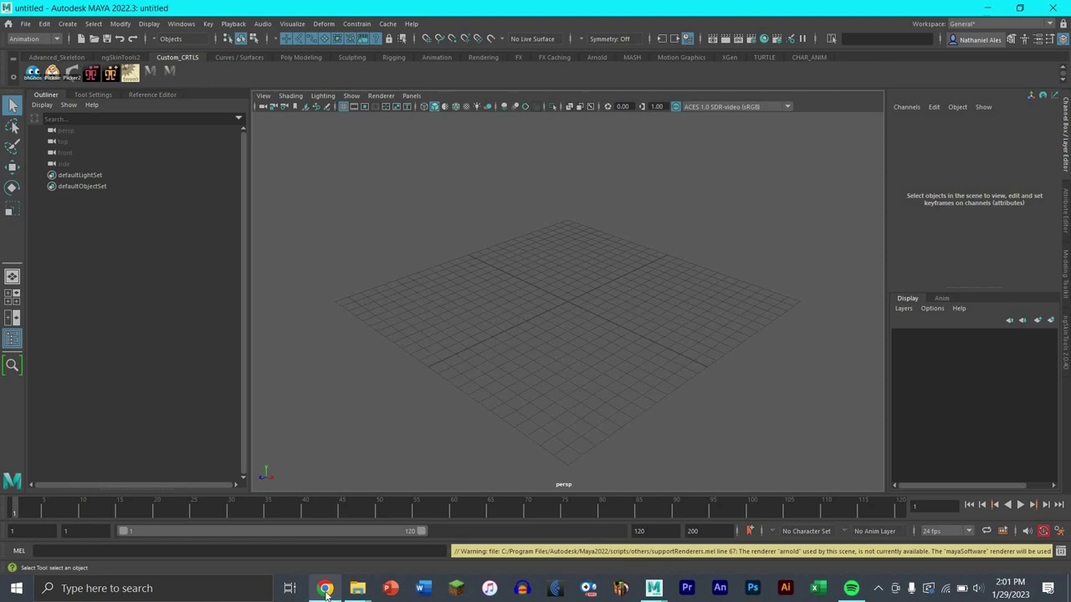
- Drag install.mel from the studiolibrary-2.9.6.b3 folder into Maya's viewport to add the shelf button
{"action": "mouse_move", "coordinate": [359, 589]}
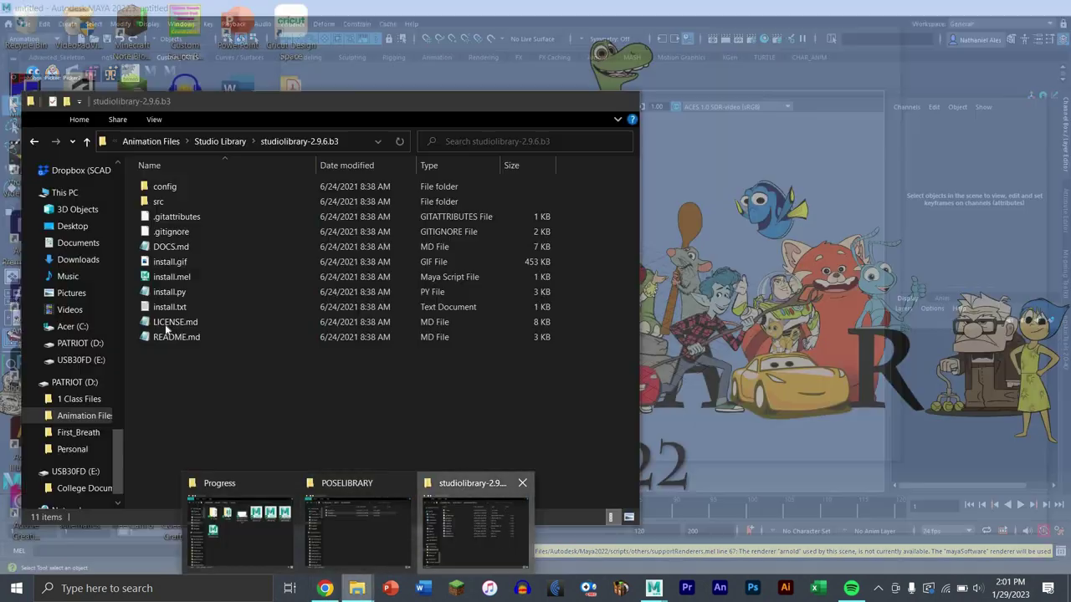
{"action": "left_click", "coordinate": [496, 530]}
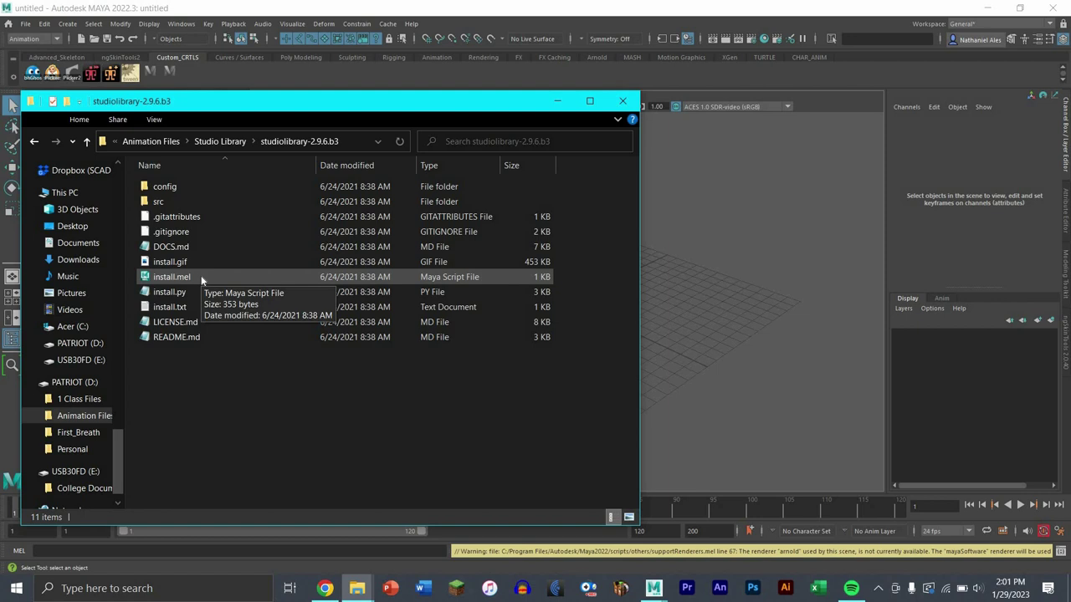
{"action": "left_click", "coordinate": [199, 278]}
{"action": "left_click_drag", "start_coordinate": [210, 278], "coordinate": [747, 343]}
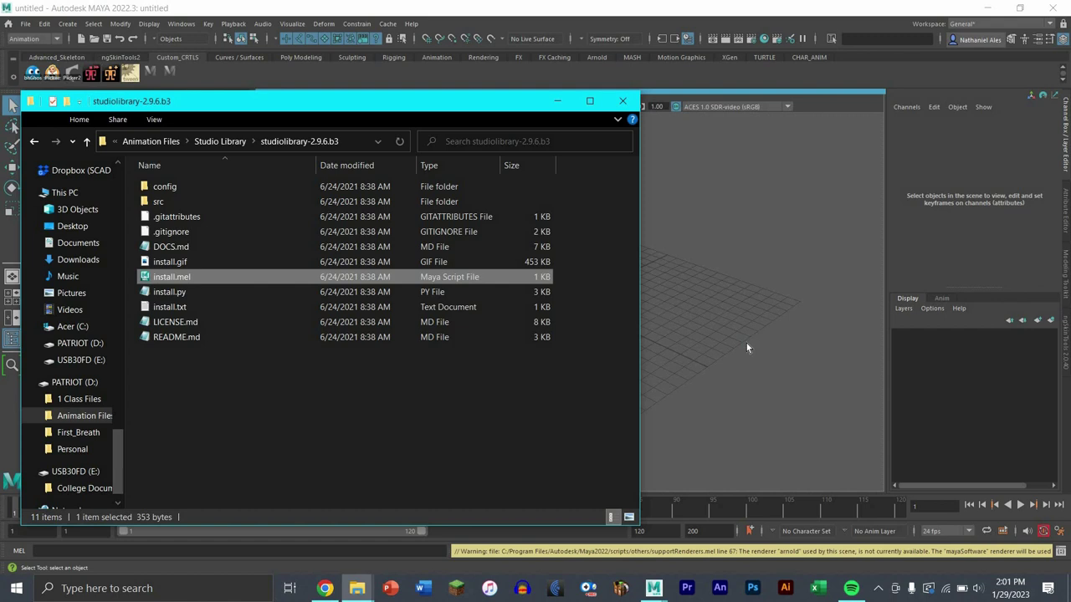
{"action": "left_click", "coordinate": [742, 338]}
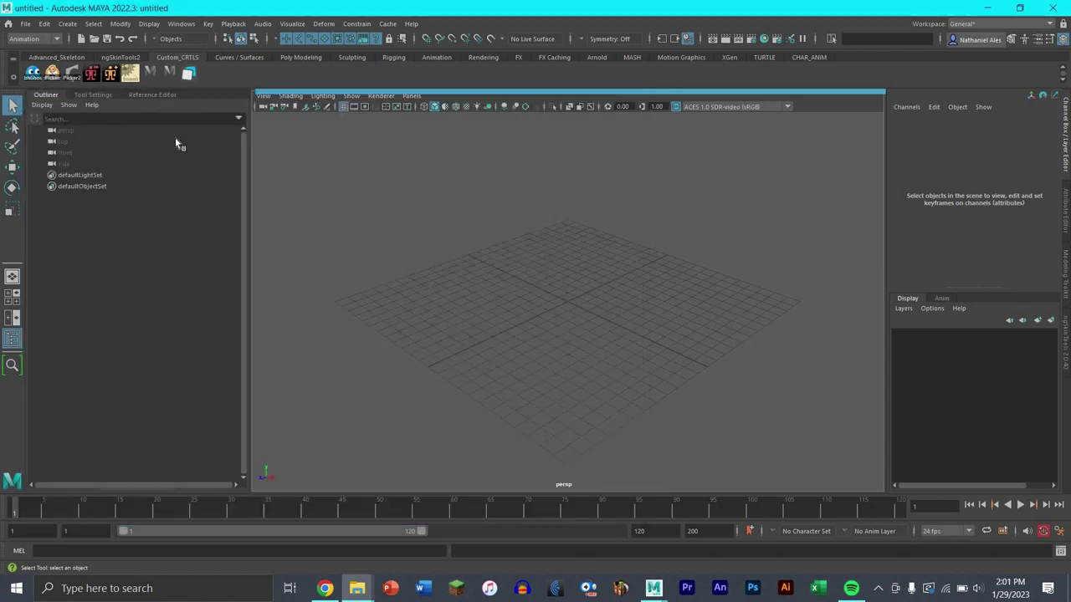
- Launch Studio Library from the shelf and accept the welcome prompt to choose a library folder
{"action": "left_click", "coordinate": [192, 76]}
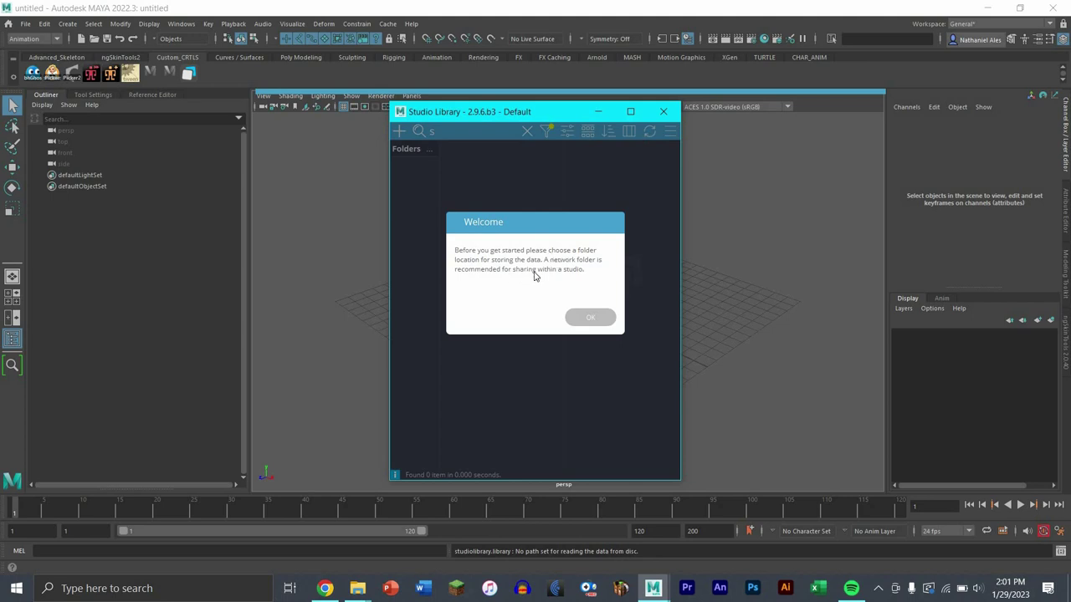
{"action": "left_click", "coordinate": [589, 320]}
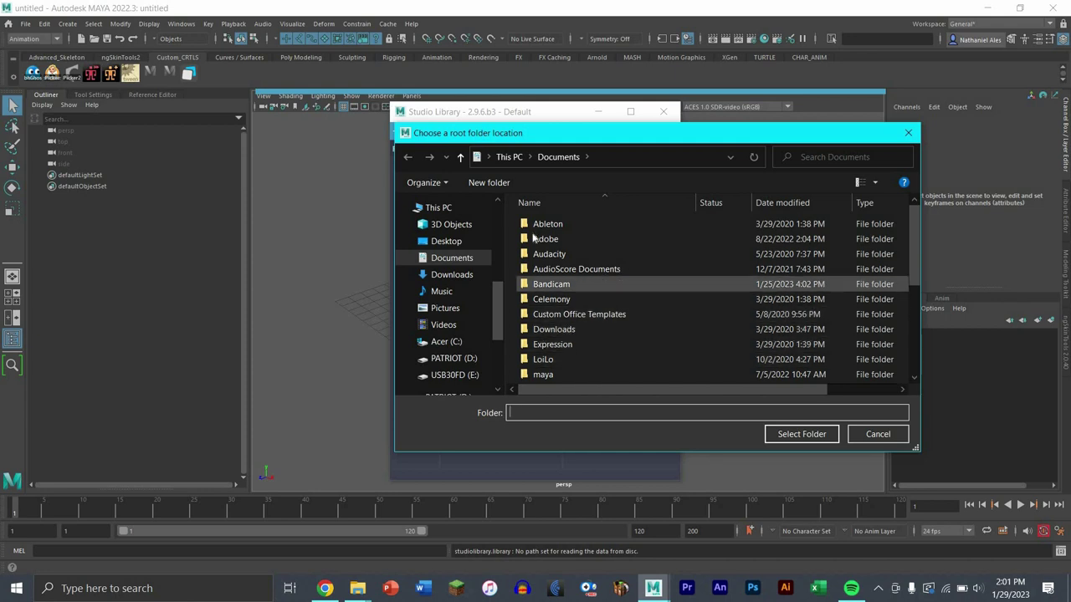
{"action": "scroll", "coordinate": [493, 347], "scroll_direction": "down", "scroll_amount": 2}
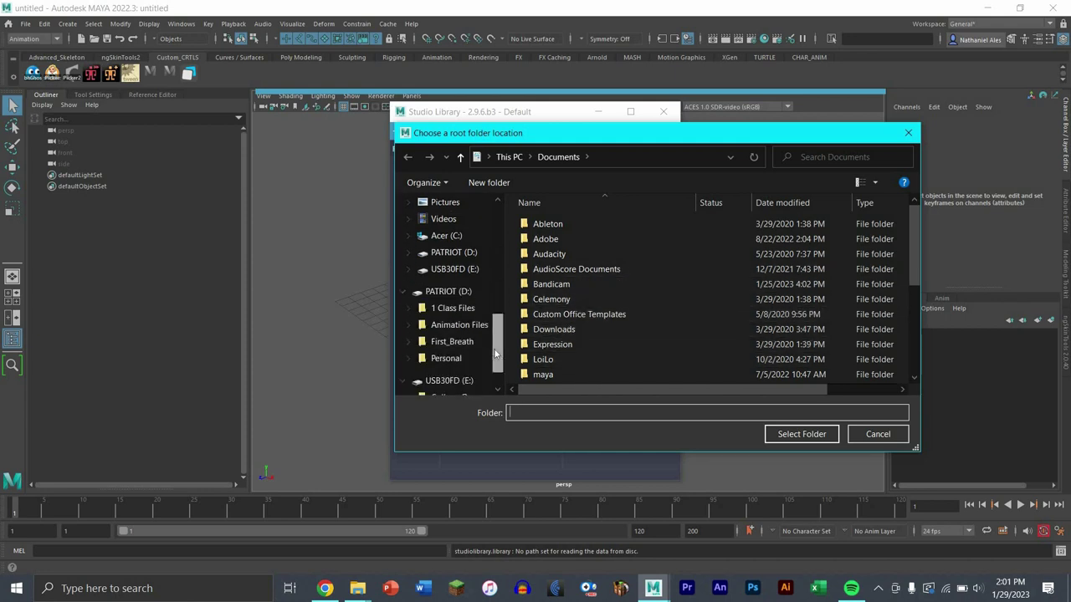
{"action": "scroll", "coordinate": [494, 347], "scroll_direction": "down", "scroll_amount": 1}
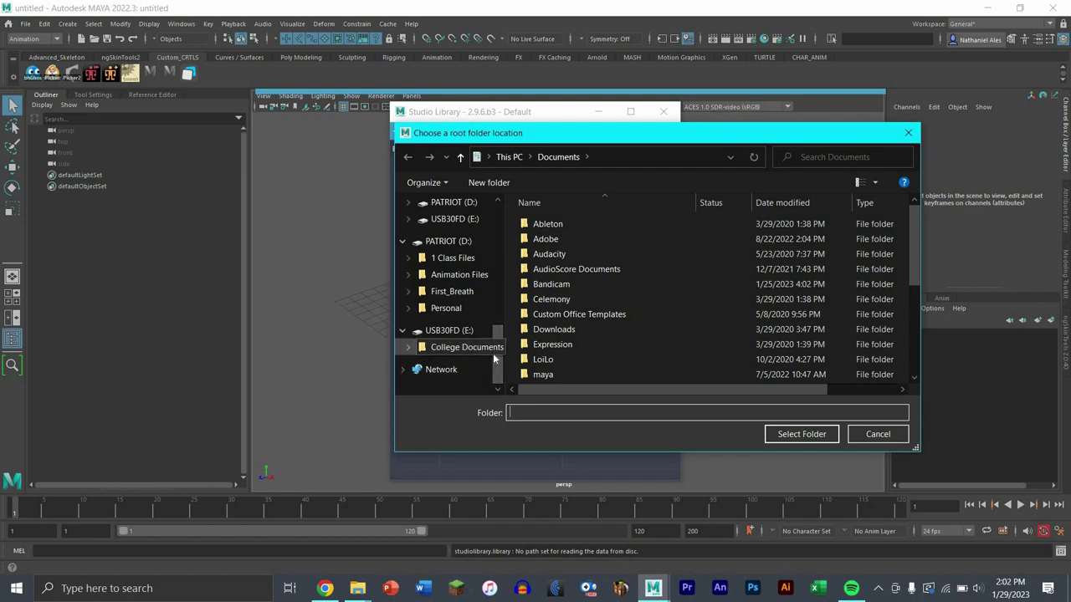
{"action": "scroll", "coordinate": [461, 276], "scroll_direction": "up", "scroll_amount": 5}
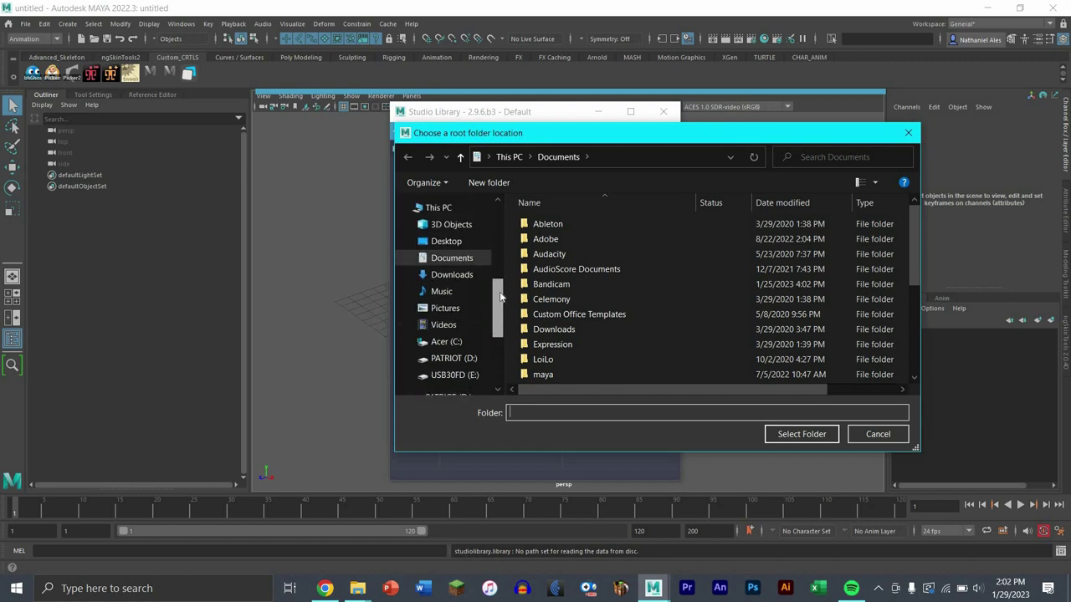
- Browse Dropbox > LoveAtFirstLight > 02_Production > ASSETS > POSELIBRARY and select StudioLibrary as root
{"action": "left_click", "coordinate": [460, 241]}
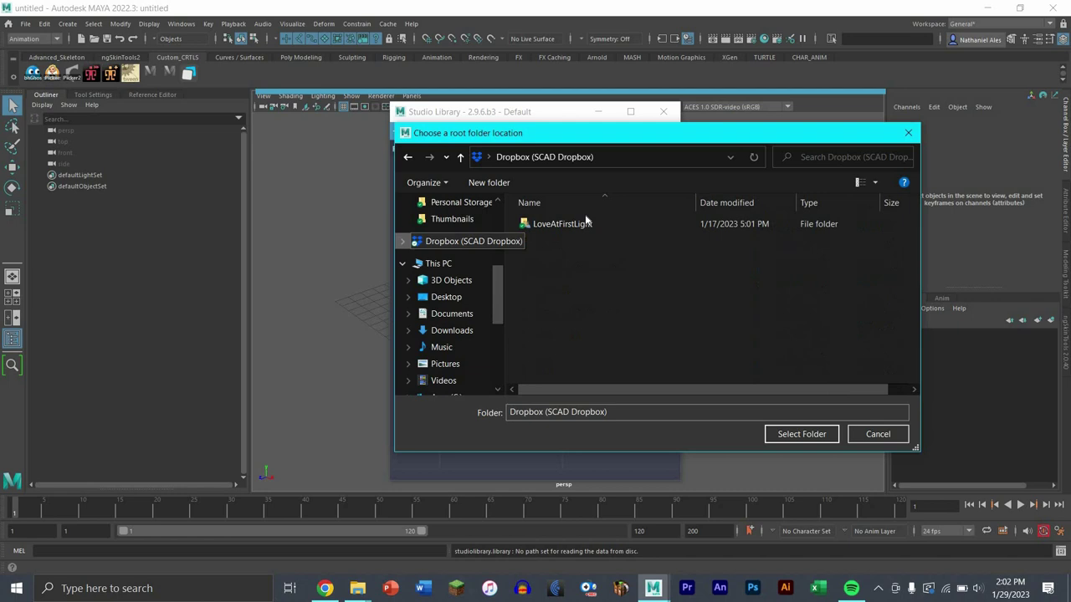
{"action": "double_click", "coordinate": [585, 224]}
{"action": "double_click", "coordinate": [604, 239]}
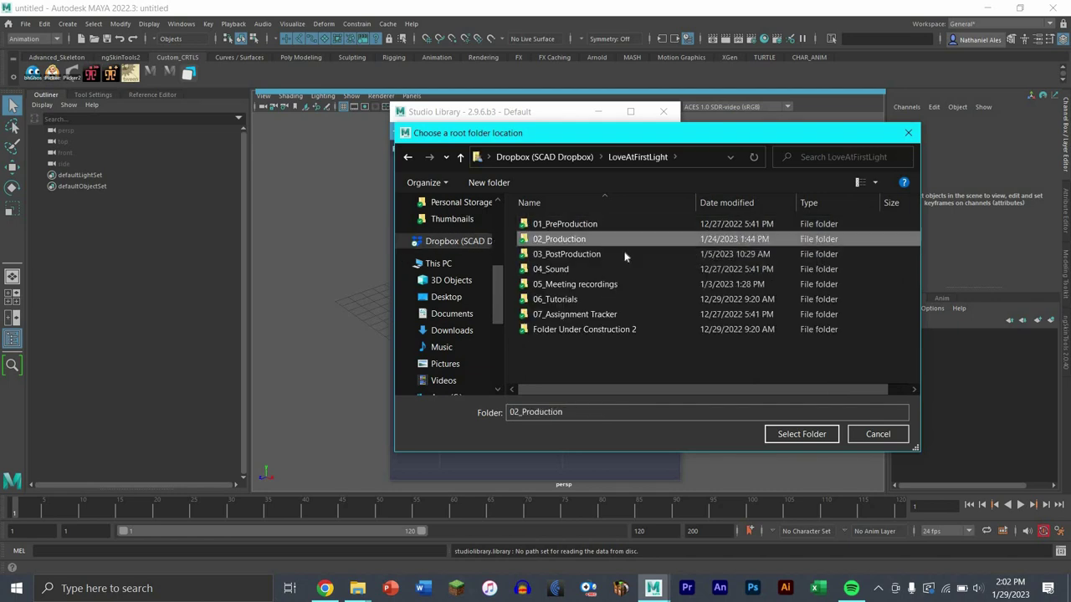
{"action": "double_click", "coordinate": [610, 298]}
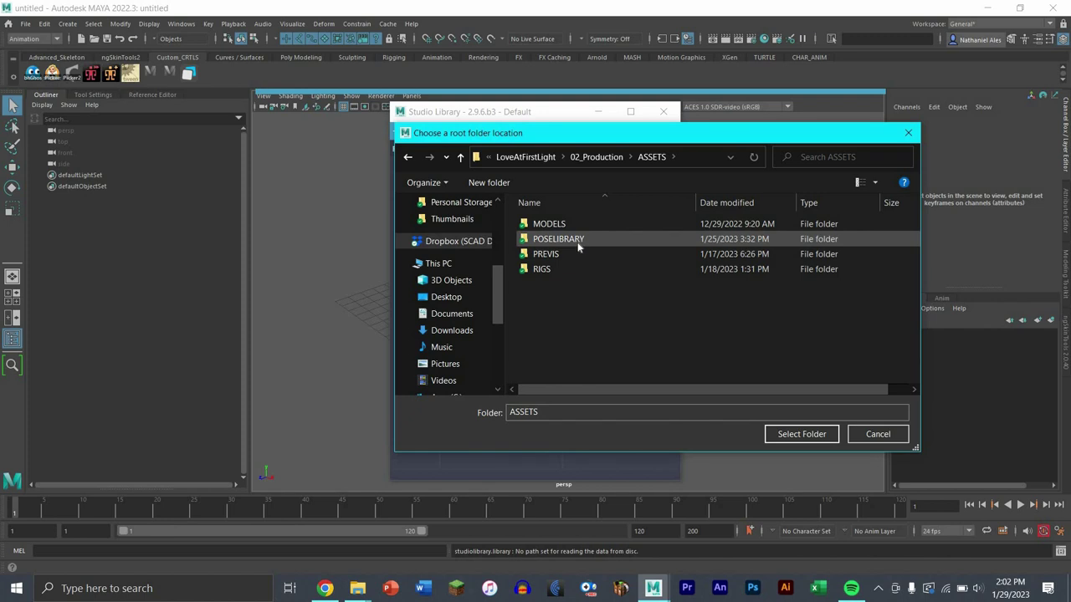
{"action": "double_click", "coordinate": [577, 240]}
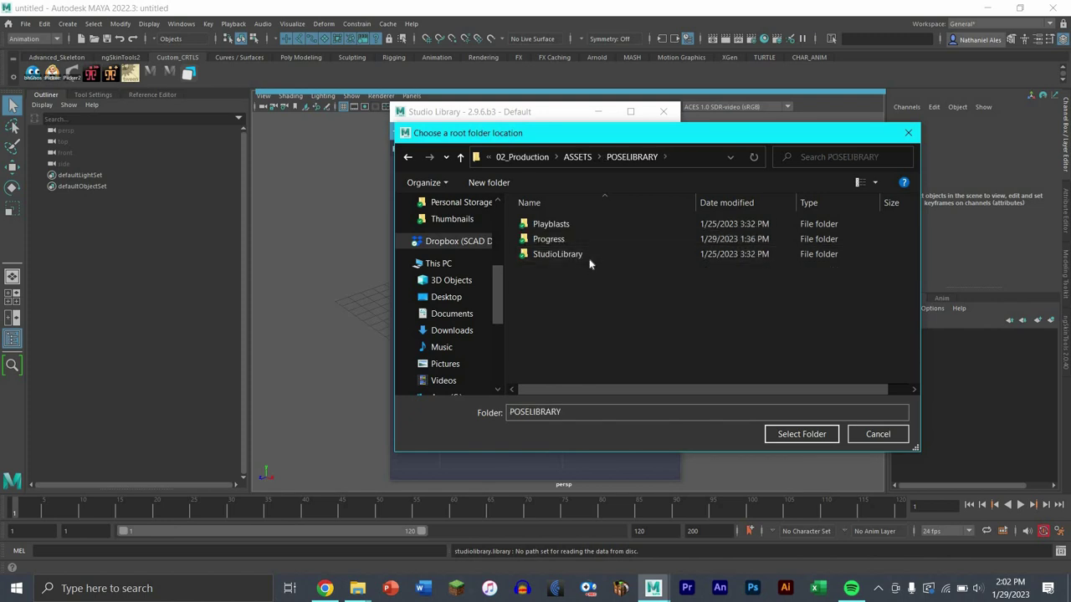
{"action": "left_click", "coordinate": [588, 261]}
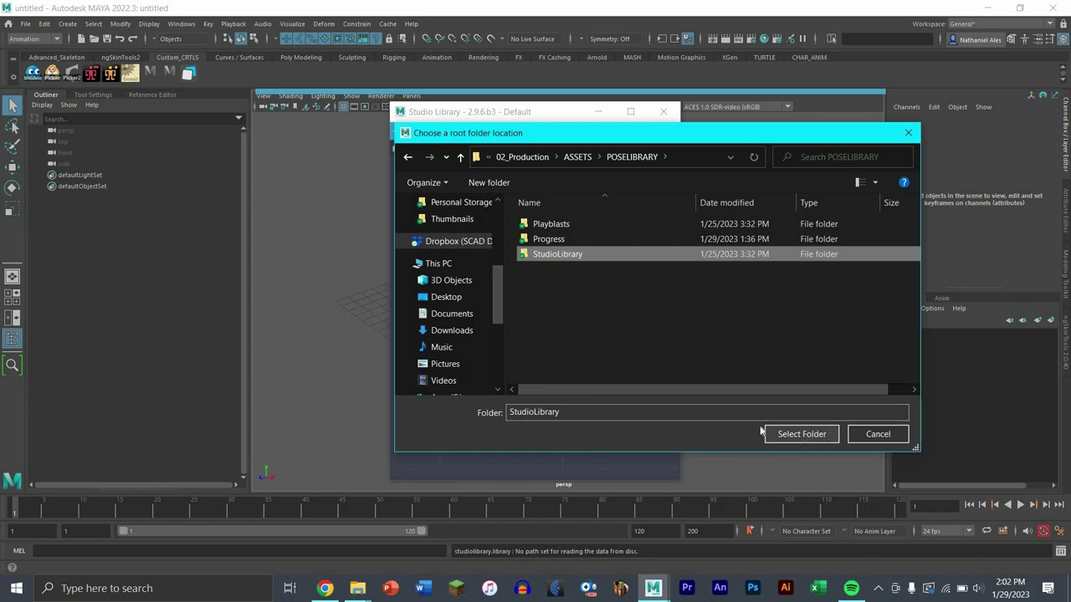
{"action": "left_click", "coordinate": [769, 433]}
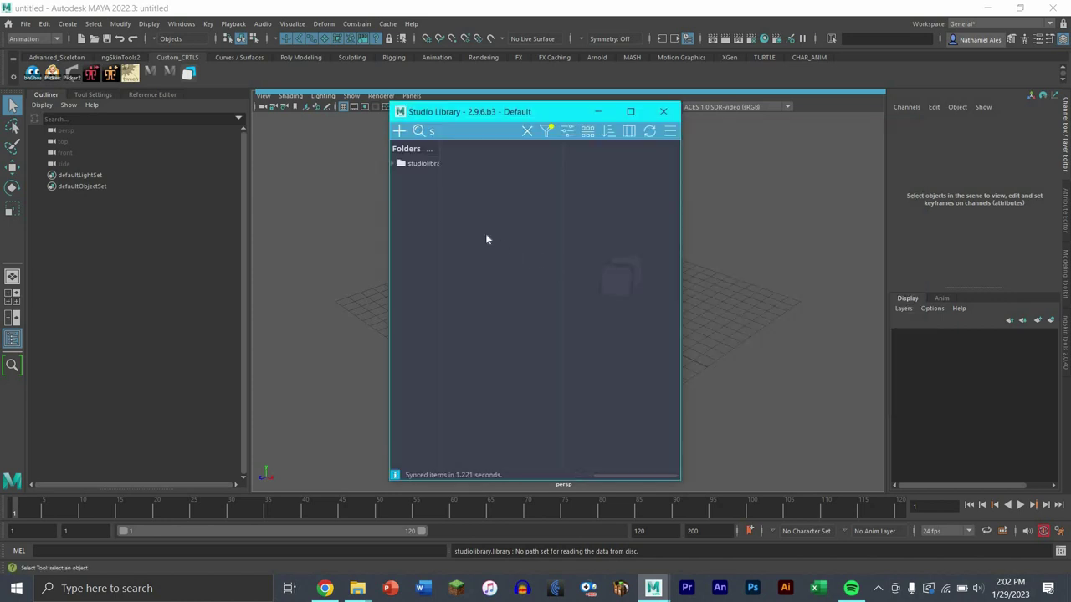
- Create a folder named Poses under studiolibrary using the + > Folder option
{"action": "left_click", "coordinate": [391, 167]}
{"action": "double_click", "coordinate": [403, 167]}
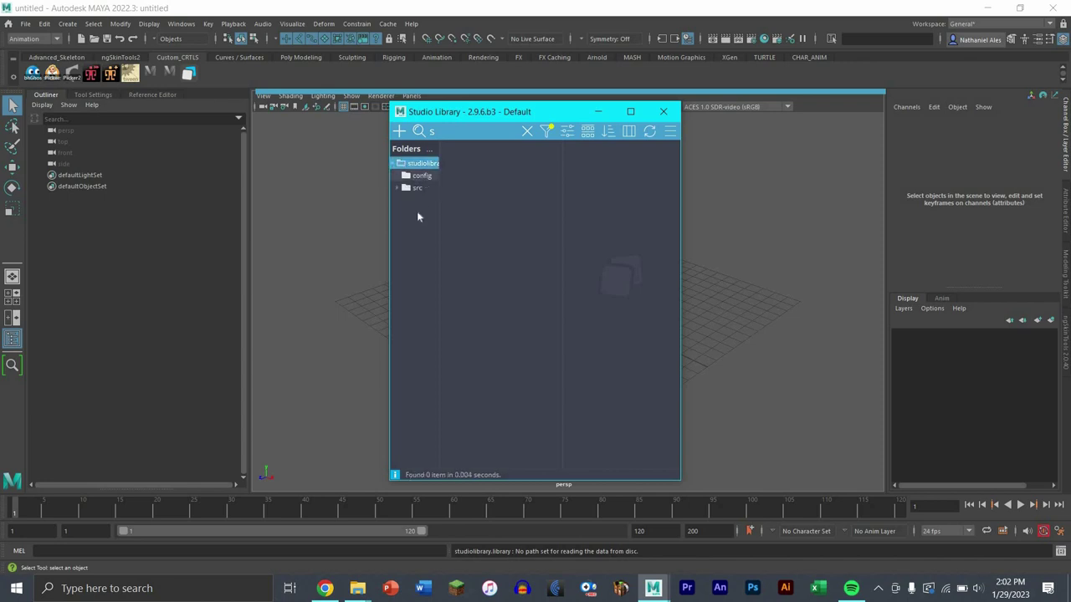
{"action": "double_click", "coordinate": [421, 163]}
{"action": "left_click", "coordinate": [399, 132]}
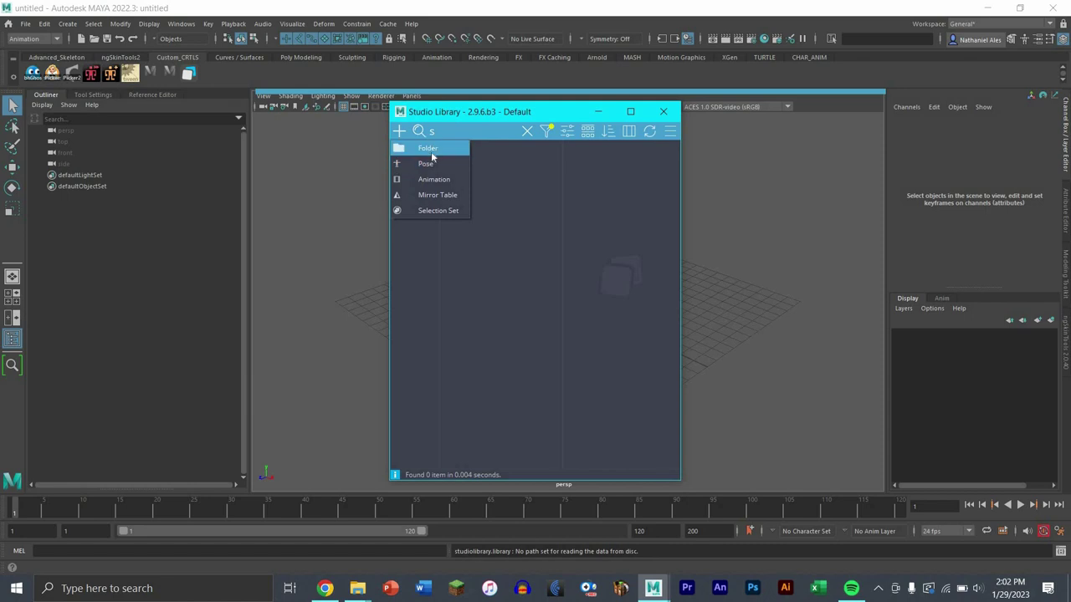
{"action": "left_click", "coordinate": [426, 153]}
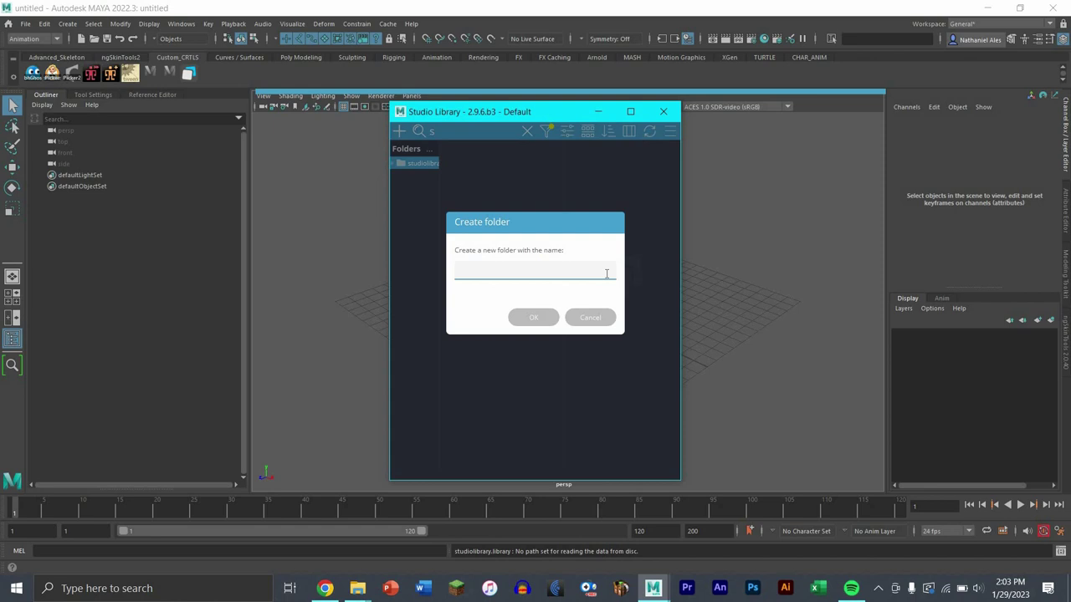
{"action": "type", "text": "Poses"}
{"action": "left_click", "coordinate": [538, 318]}
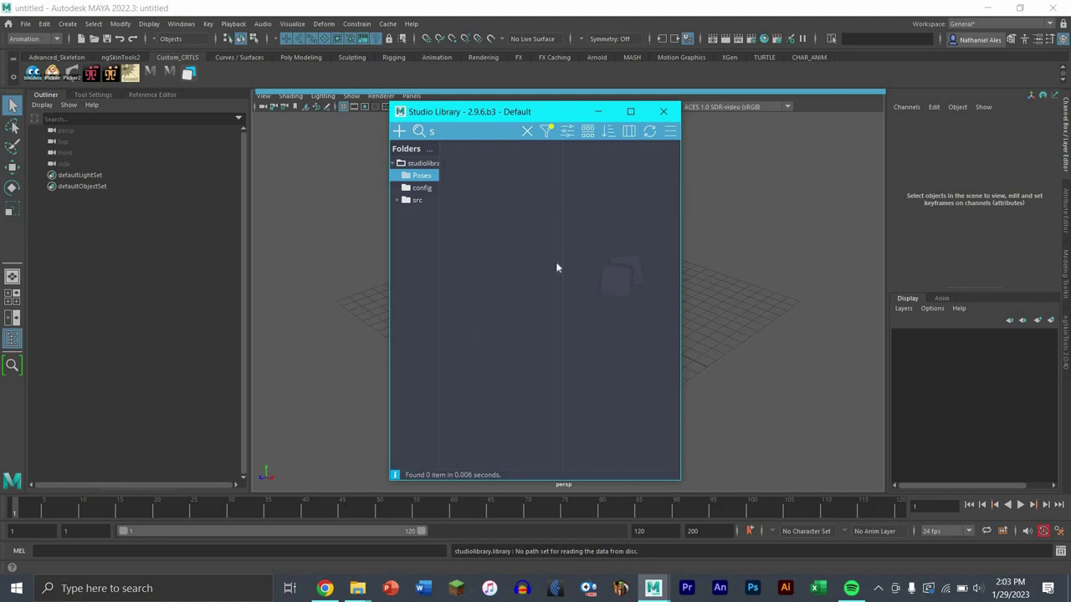
{"action": "left_click", "coordinate": [653, 588]}
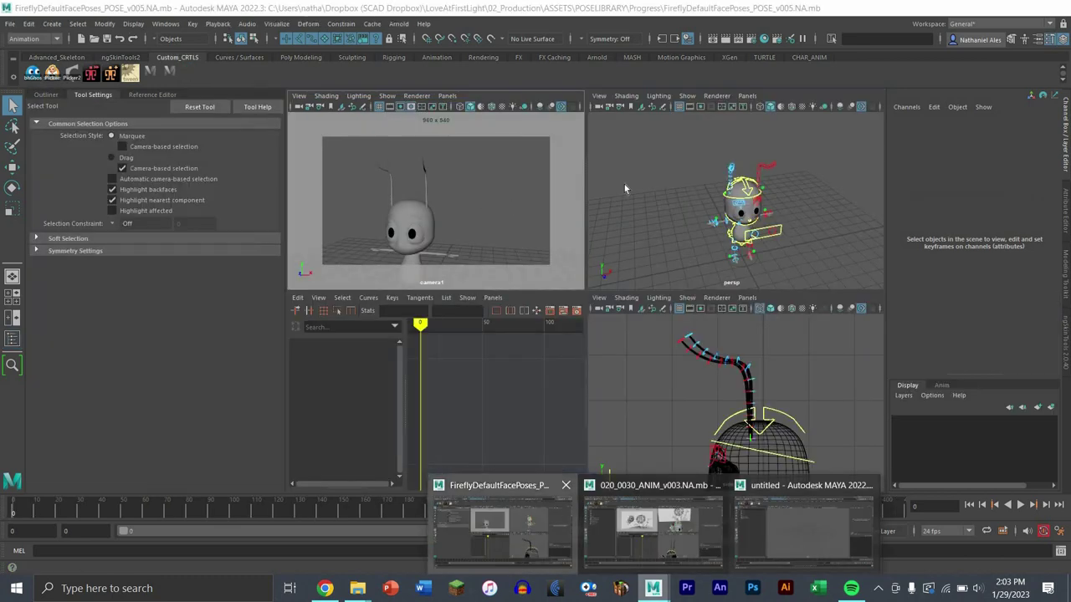
- Open Studio Library in the Firefly default face poses scene and clear its search filter
{"action": "left_click_drag", "start_coordinate": [625, 207], "coordinate": [694, 220], "text": "alt"}
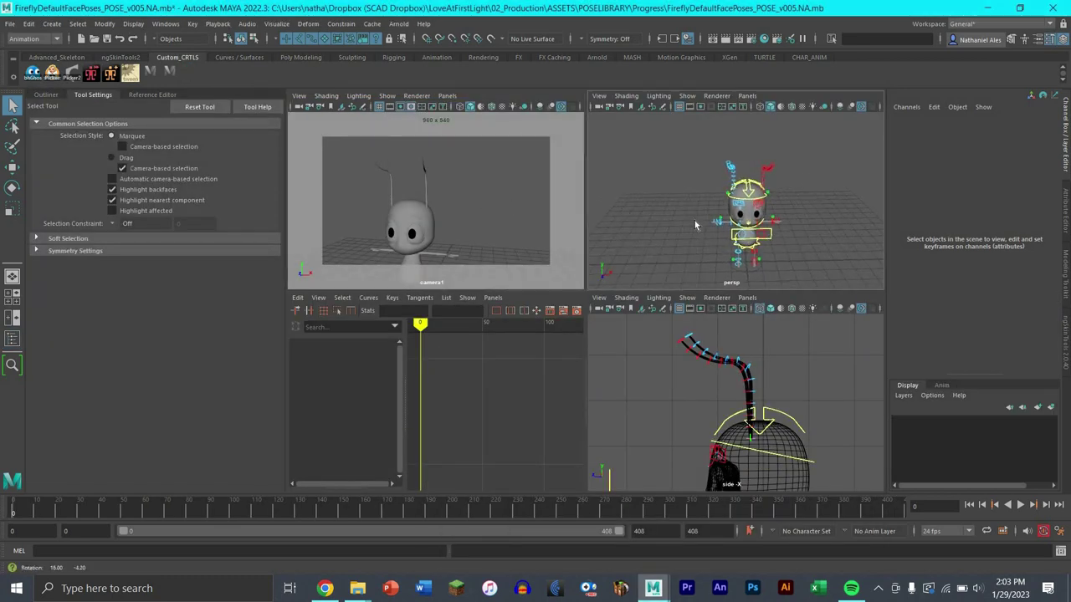
{"action": "scroll", "coordinate": [693, 219], "scroll_direction": "up", "scroll_amount": 3}
{"action": "left_click_drag", "start_coordinate": [671, 182], "coordinate": [707, 197], "text": "alt"}
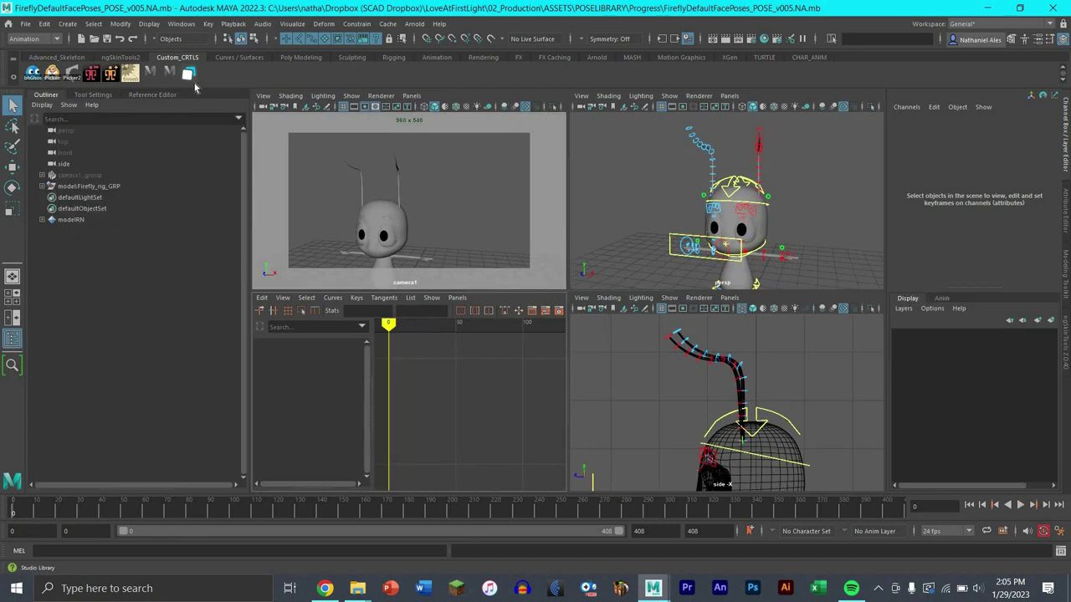
{"action": "left_click", "coordinate": [189, 75]}
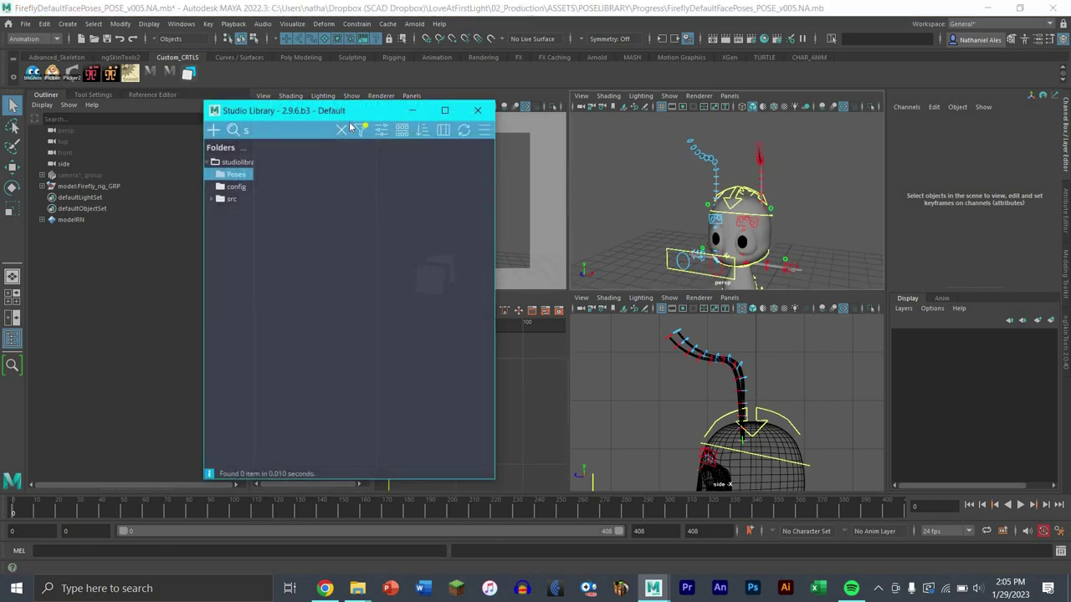
{"action": "left_click_drag", "start_coordinate": [268, 114], "coordinate": [217, 116]}
{"action": "key", "text": "BackSpace"}
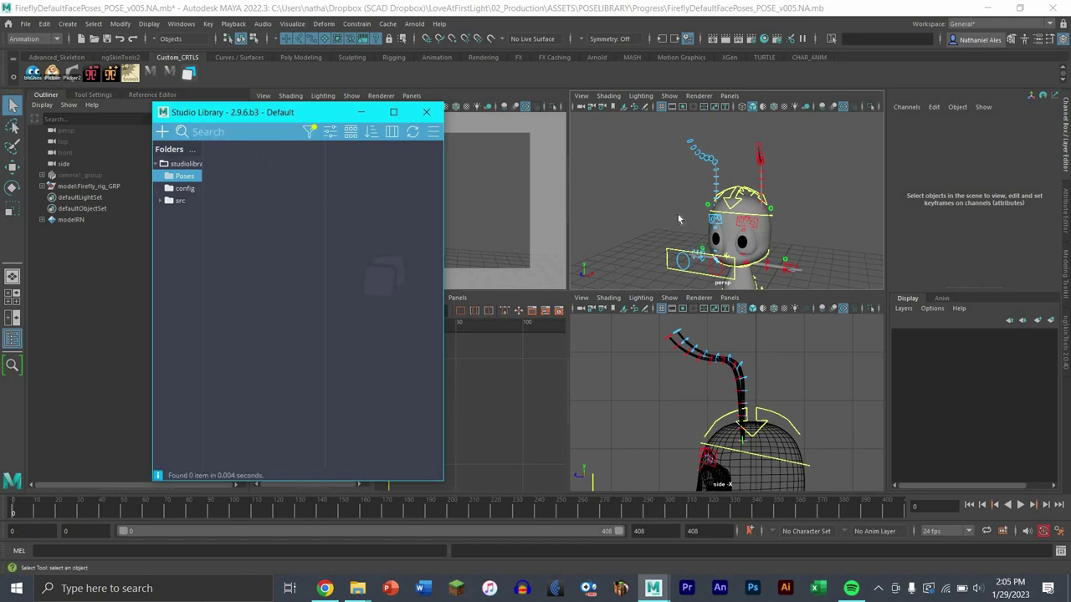
{"action": "left_click_drag", "start_coordinate": [678, 214], "coordinate": [789, 200], "text": "alt"}
- Select both antennas' controls via Custom_CTRLS shelf buttons and frame the head in a full perspective view
{"action": "left_click", "coordinate": [784, 213]}
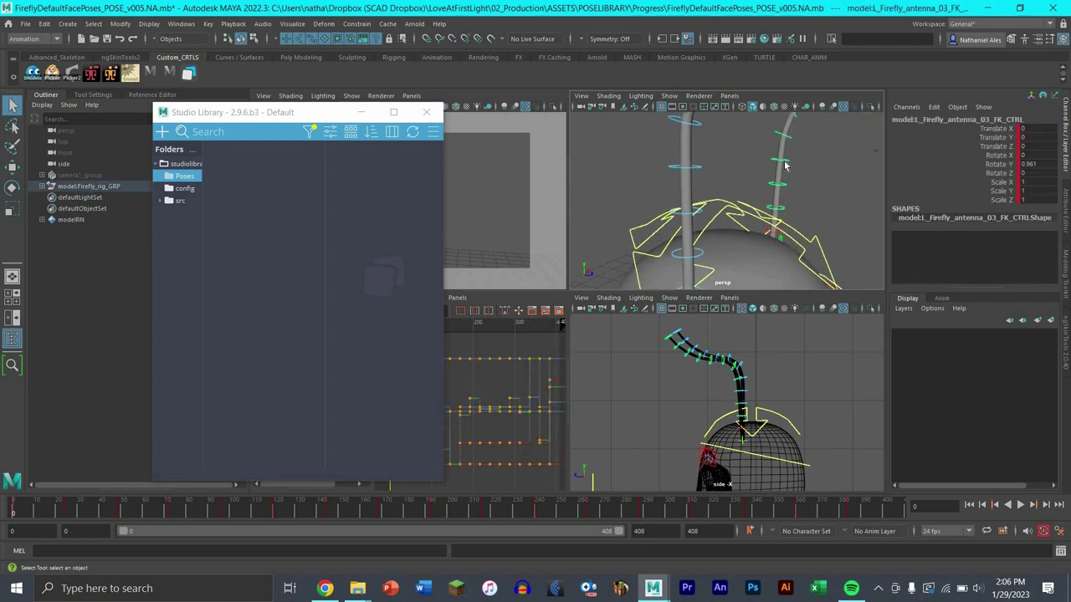
{"action": "left_click", "coordinate": [787, 136]}
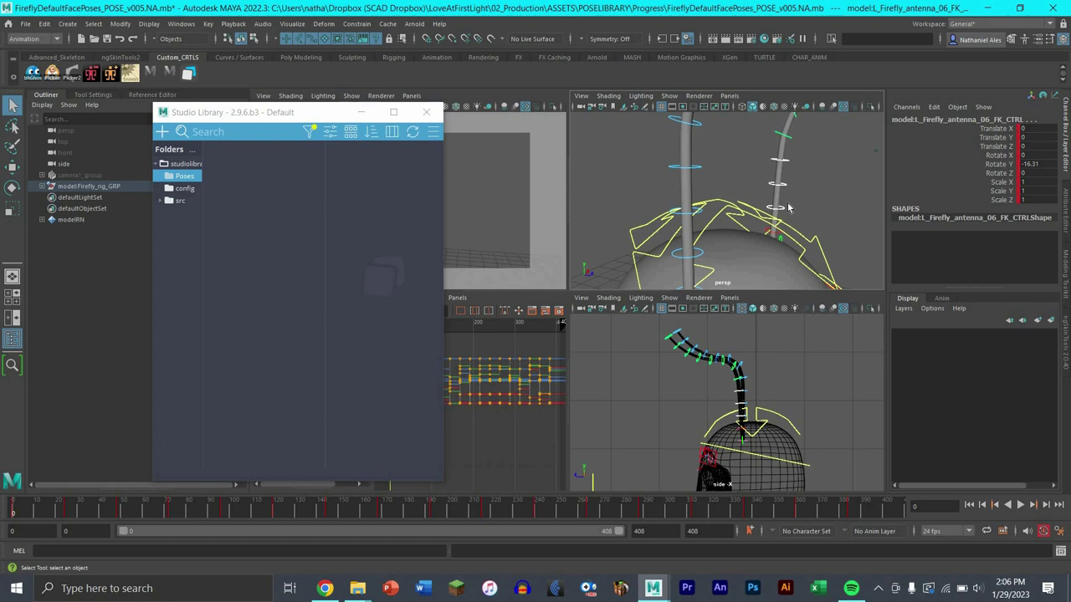
{"action": "left_click_drag", "start_coordinate": [773, 164], "coordinate": [777, 170], "text": "alt"}
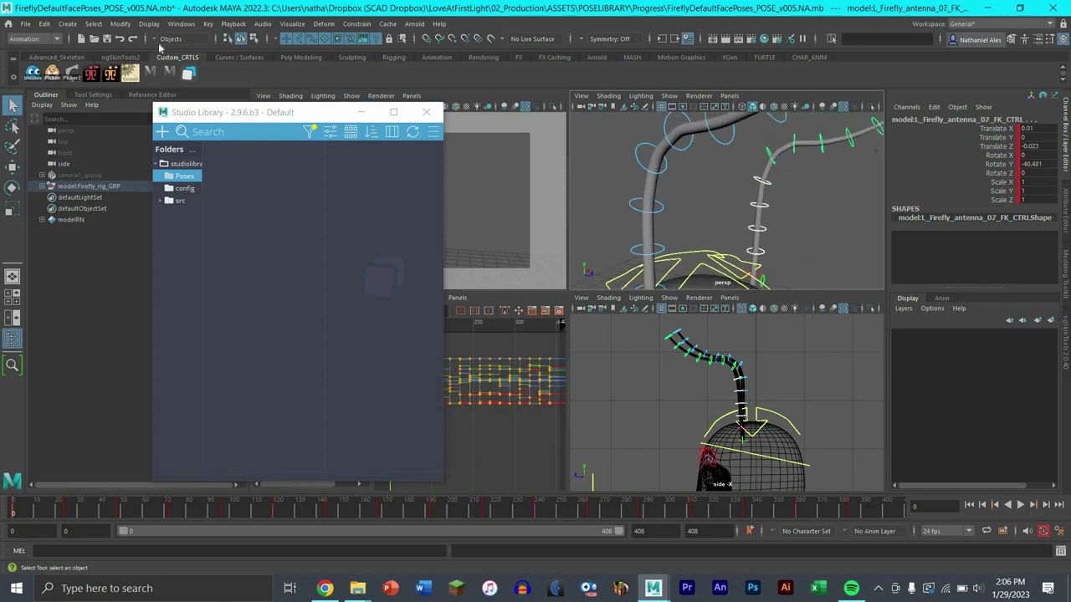
{"action": "left_click", "coordinate": [170, 74]}
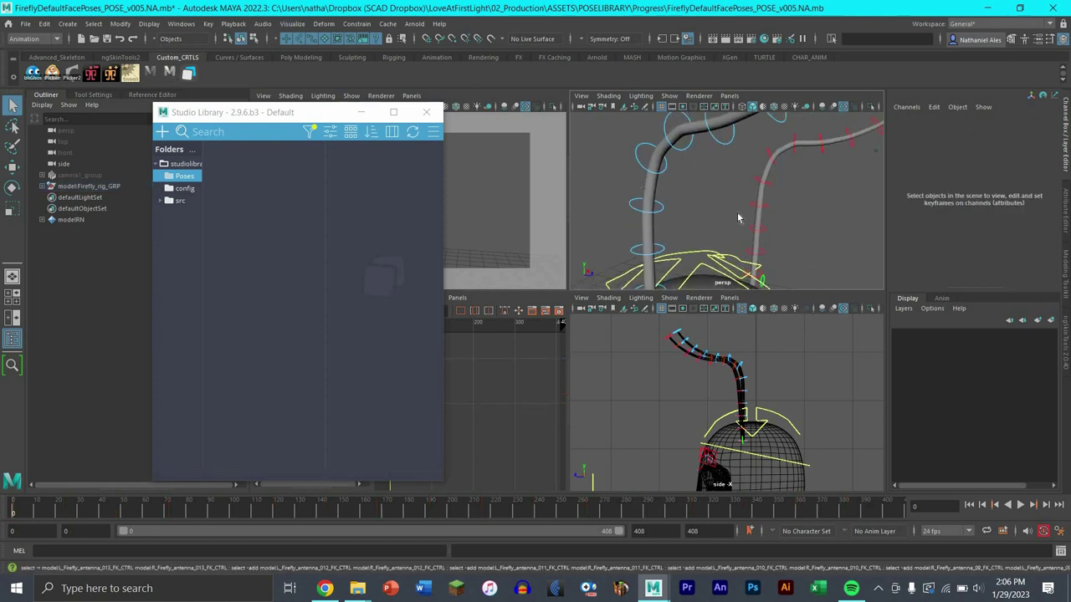
{"action": "scroll", "coordinate": [728, 213], "scroll_direction": "down", "scroll_amount": 5}
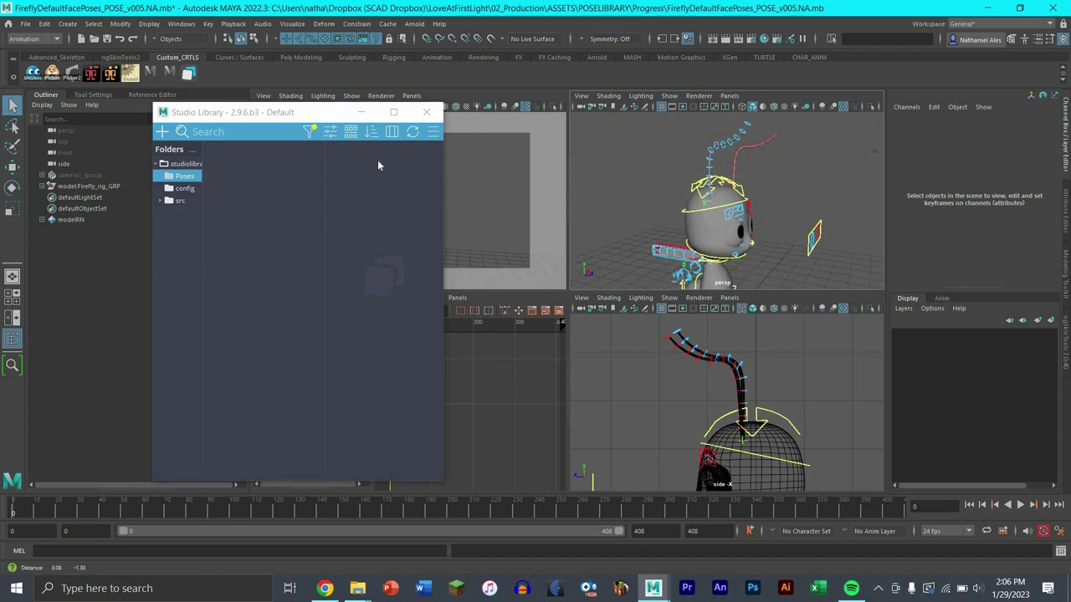
{"action": "scroll", "coordinate": [720, 209], "scroll_direction": "up", "scroll_amount": 5}
{"action": "left_click", "coordinate": [175, 75]}
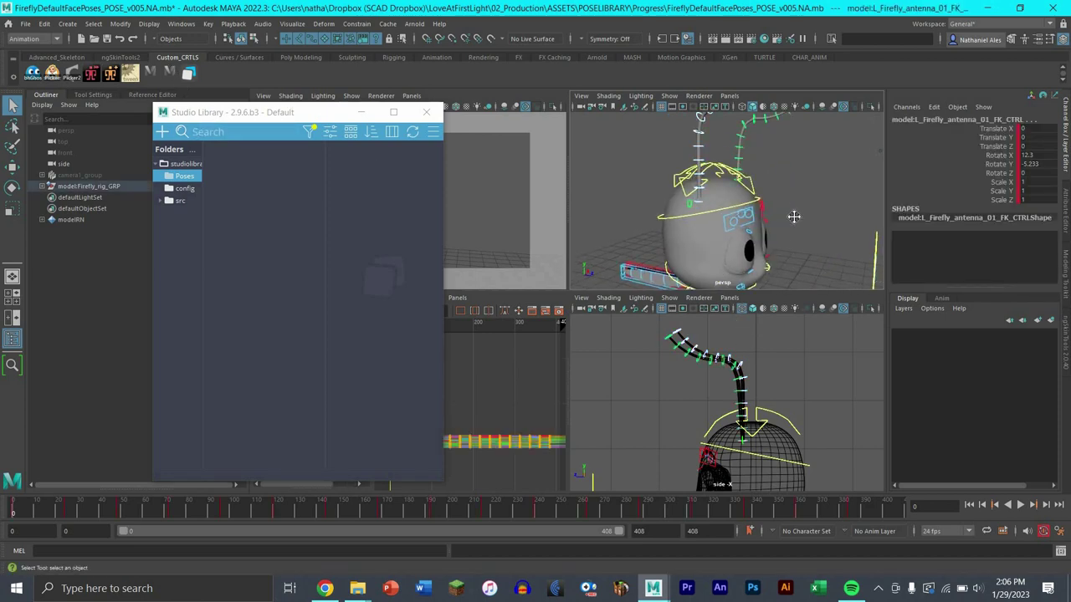
{"action": "left_click_drag", "start_coordinate": [791, 206], "coordinate": [726, 257], "text": "alt"}
{"action": "key", "text": "space"}
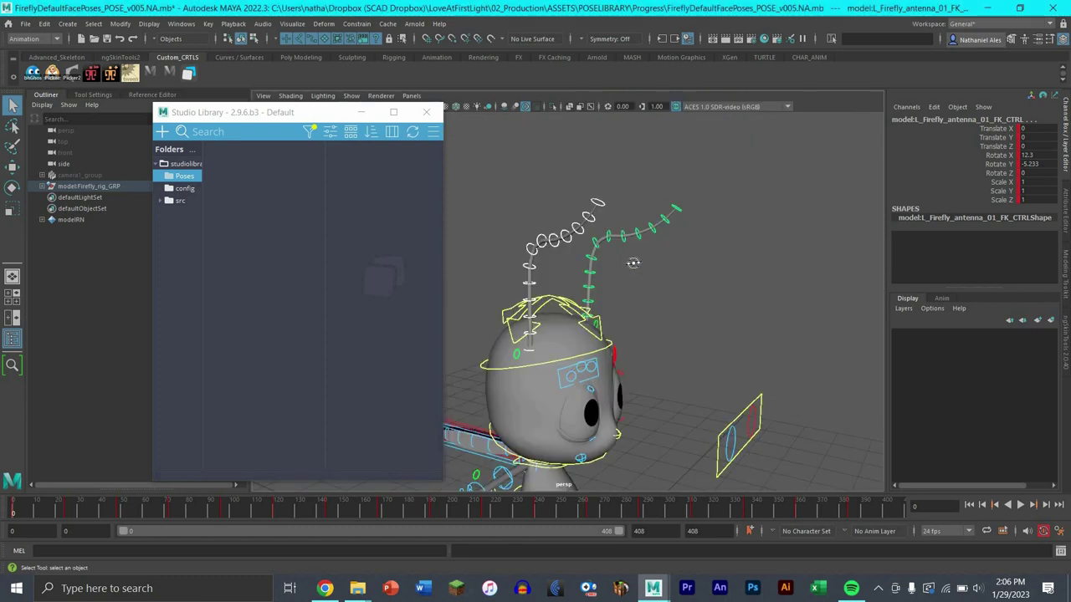
{"action": "left_click_drag", "start_coordinate": [633, 262], "coordinate": [722, 301], "text": "alt"}
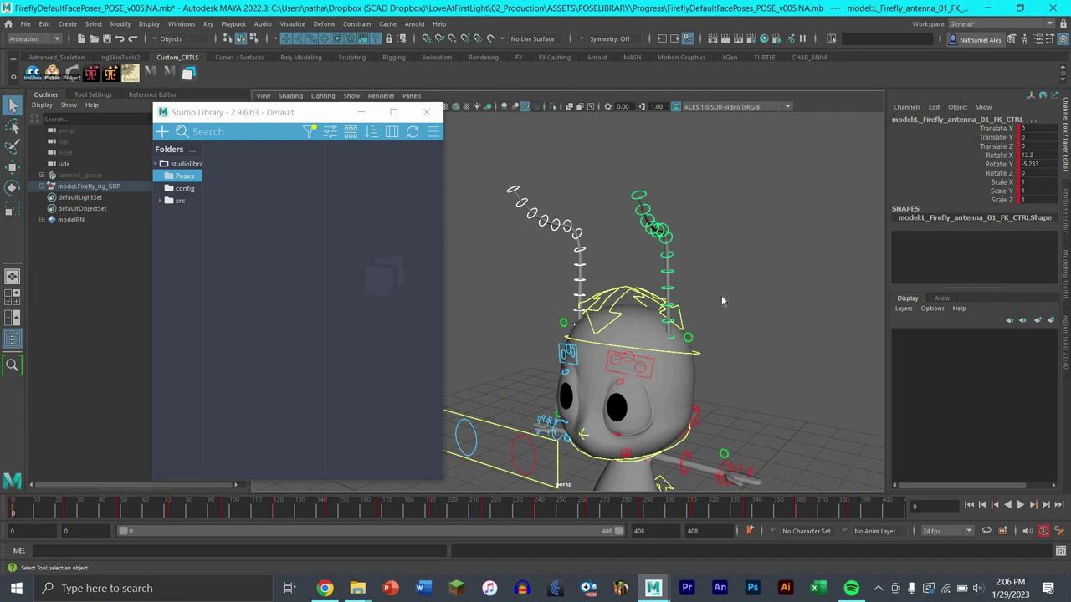
{"action": "right_click_drag", "start_coordinate": [723, 301], "coordinate": [729, 243], "text": "alt"}
{"action": "middle_click_drag", "start_coordinate": [728, 243], "coordinate": [725, 272], "text": "alt"}
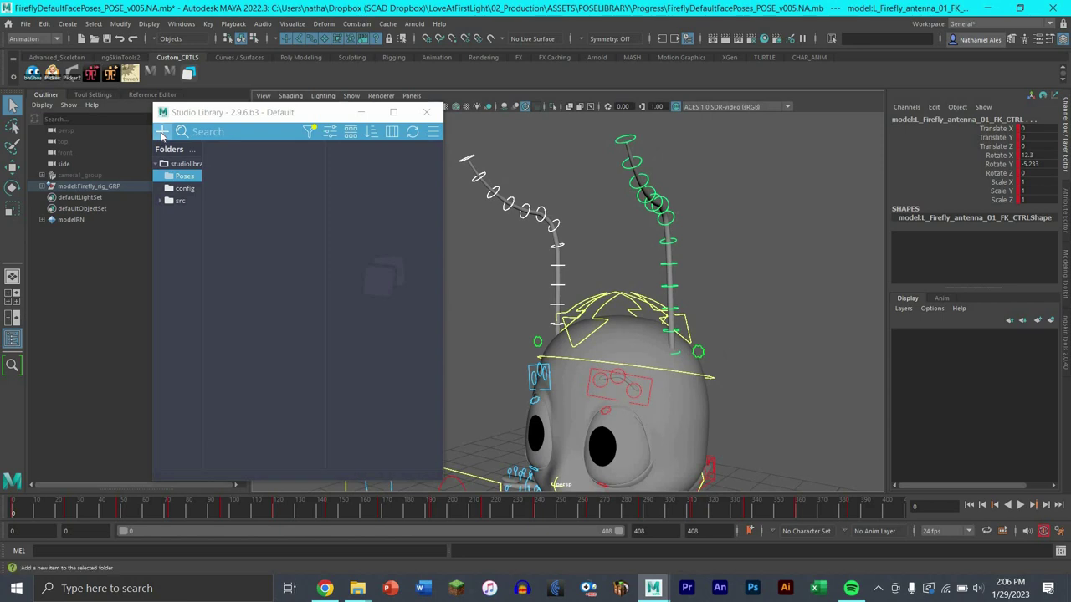
- Open Studio Library's + menu listing new item types
{"action": "left_click", "coordinate": [160, 132]}
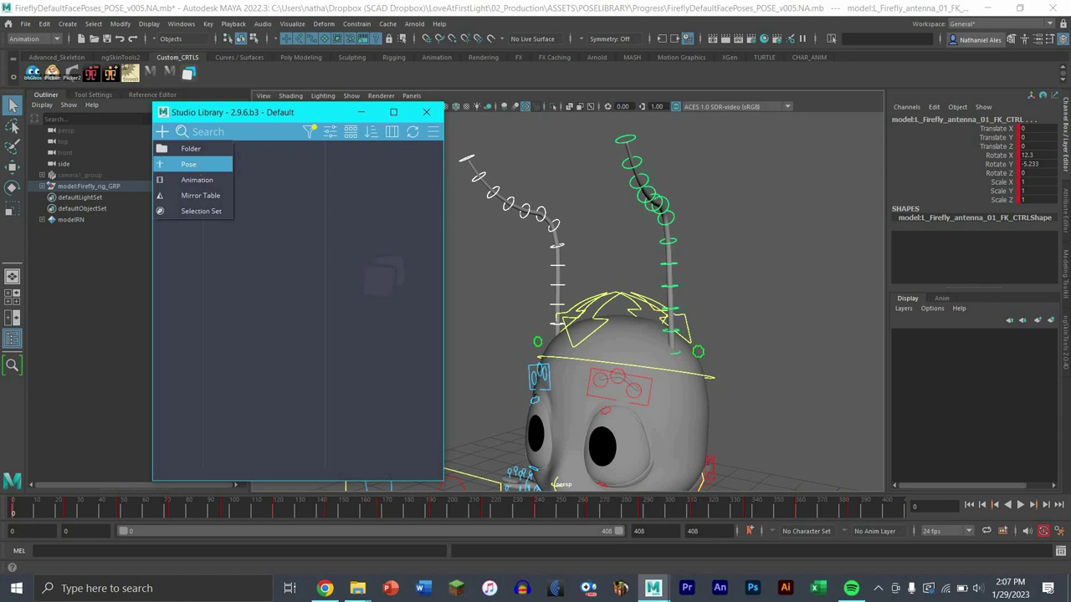
- Save the antenna pose as Default with a head close-up thumbnail, then close Studio Library
{"action": "left_click", "coordinate": [189, 164]}
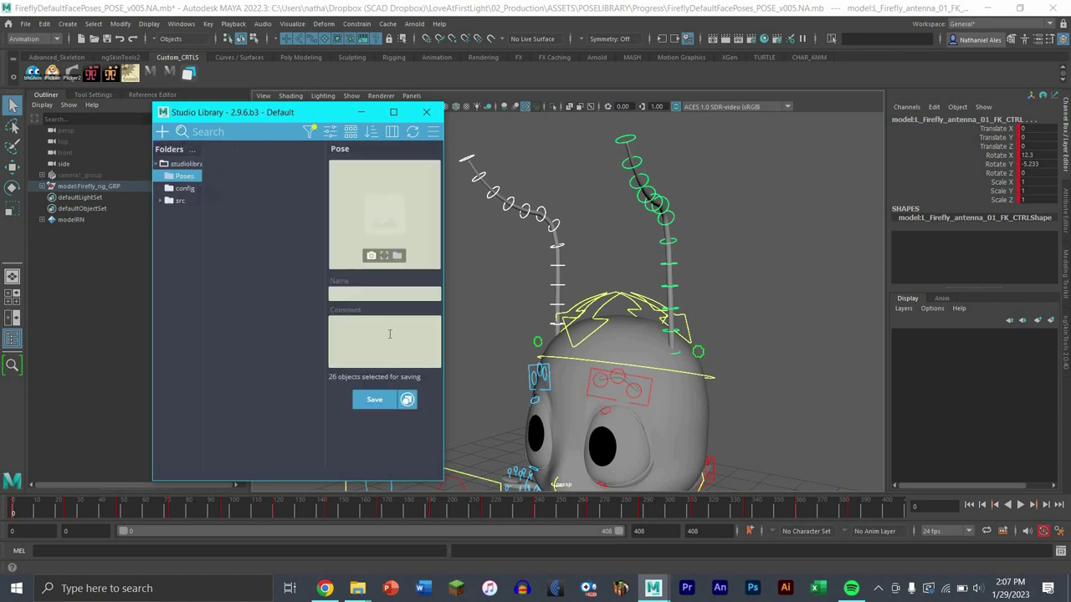
{"action": "left_click", "coordinate": [371, 257]}
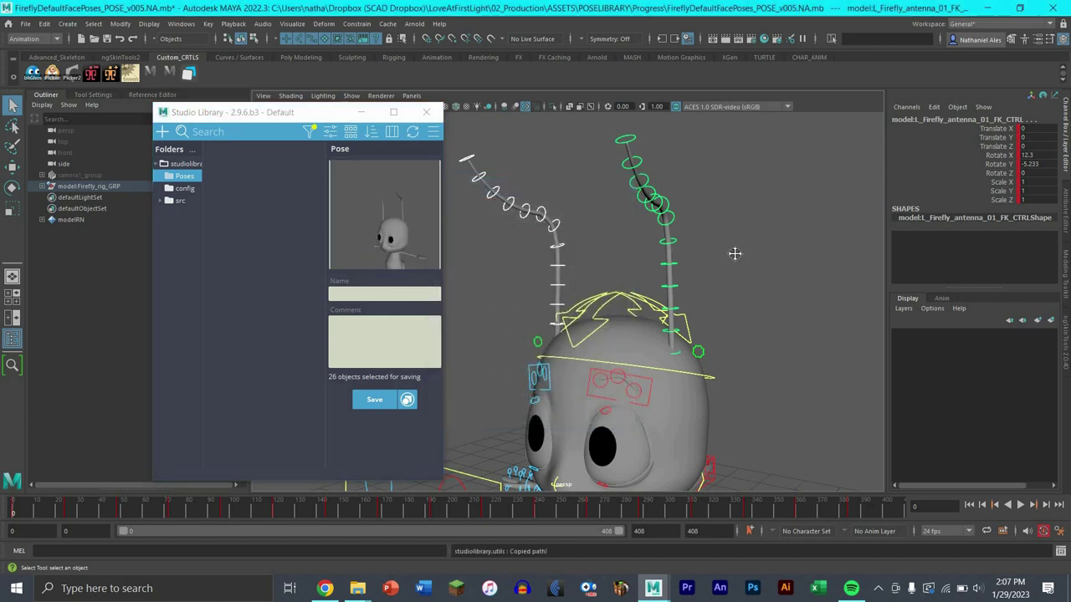
{"action": "middle_click_drag", "start_coordinate": [700, 251], "coordinate": [633, 251], "text": "alt"}
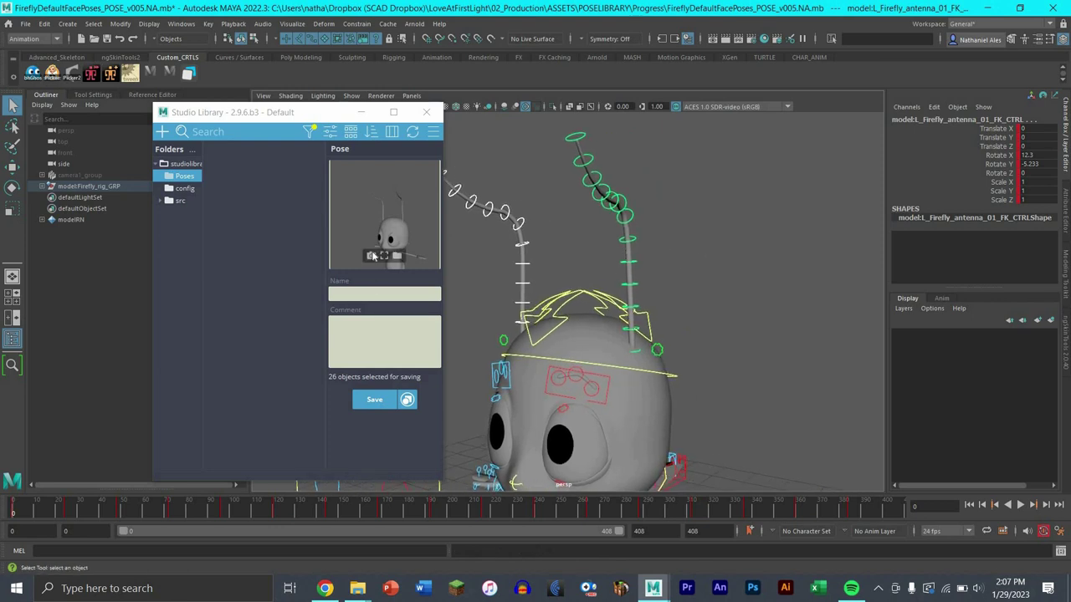
{"action": "left_click", "coordinate": [370, 255]}
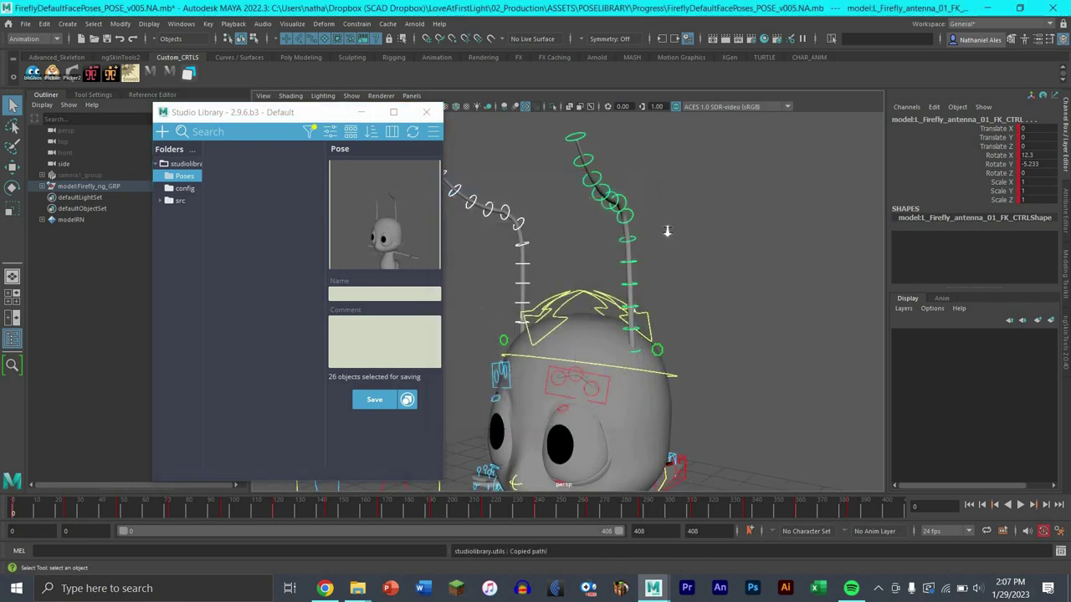
{"action": "middle_click_drag", "start_coordinate": [717, 219], "coordinate": [680, 360], "text": "alt"}
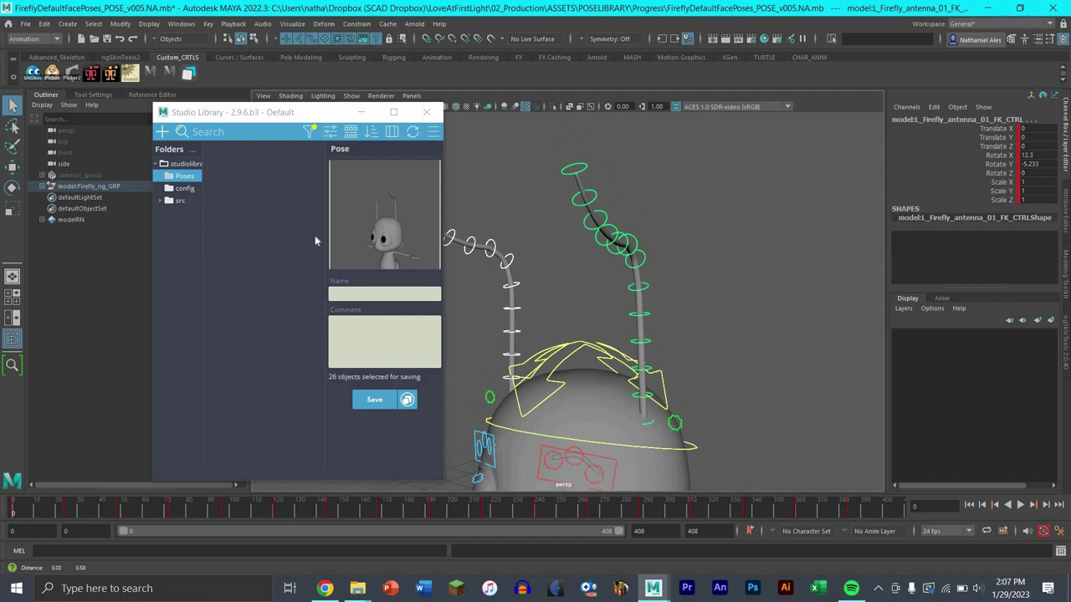
{"action": "left_click", "coordinate": [378, 258]}
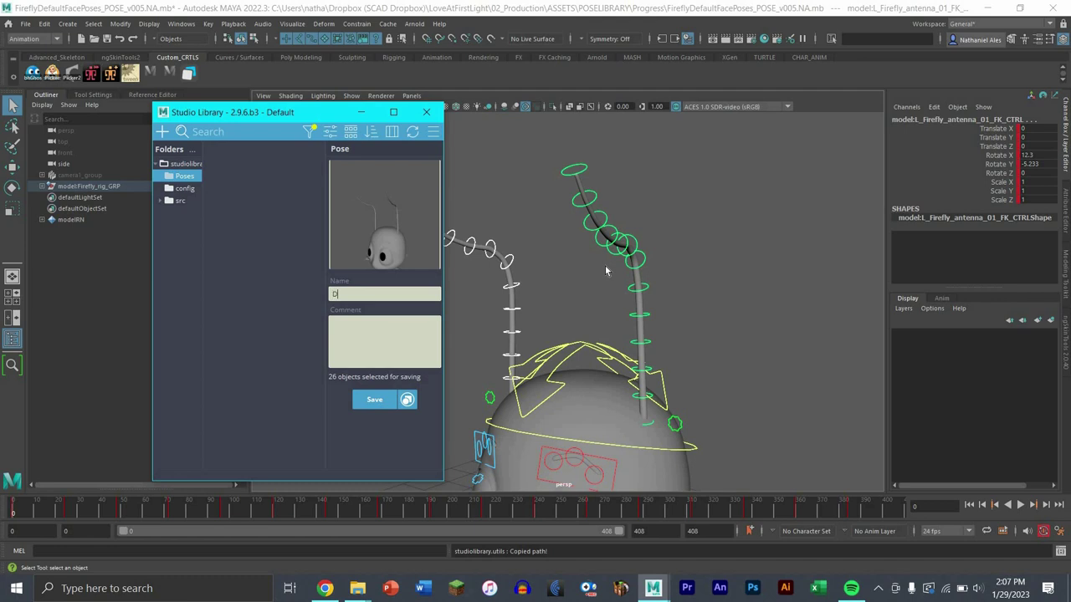
{"action": "type", "text": "lt"}
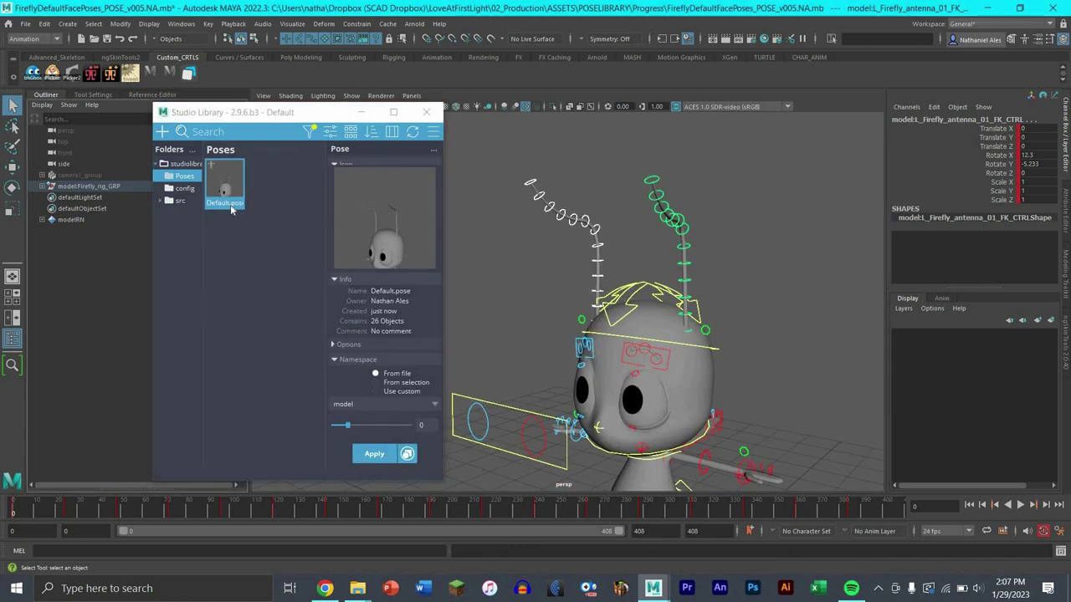
{"action": "left_click", "coordinate": [426, 112]}
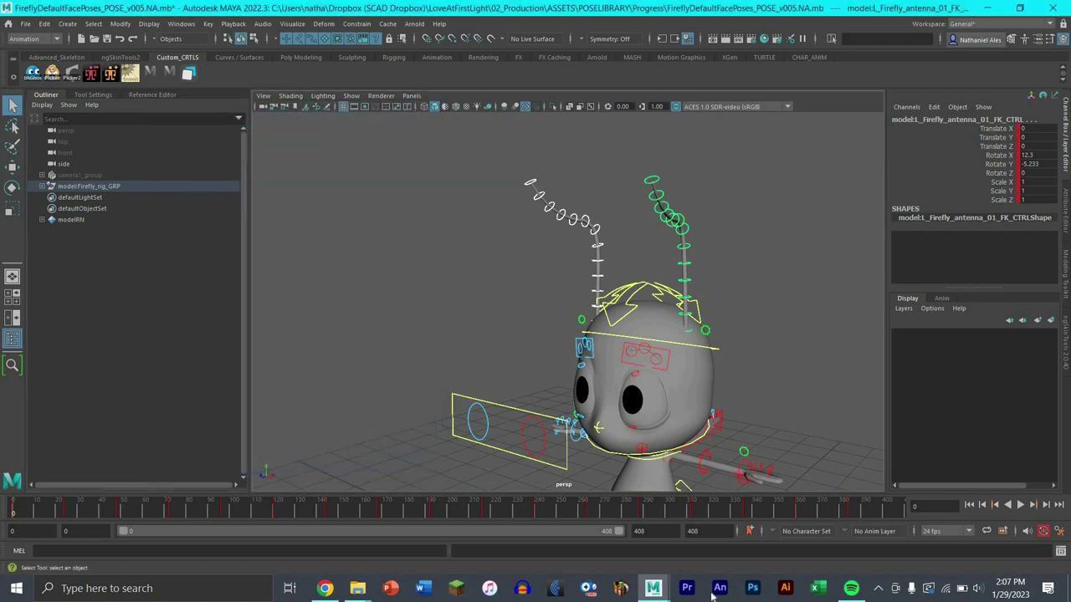
- Switch to the 020_0030_ANIM_v003 shot scene and open Studio Library there
{"action": "left_click", "coordinate": [653, 588]}
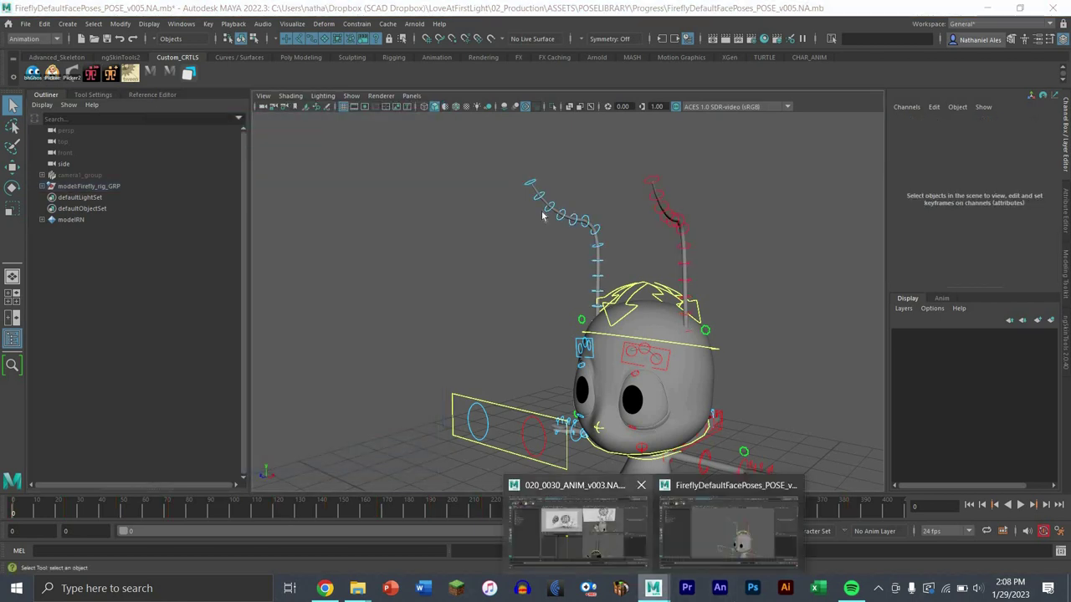
{"action": "left_click", "coordinate": [577, 523]}
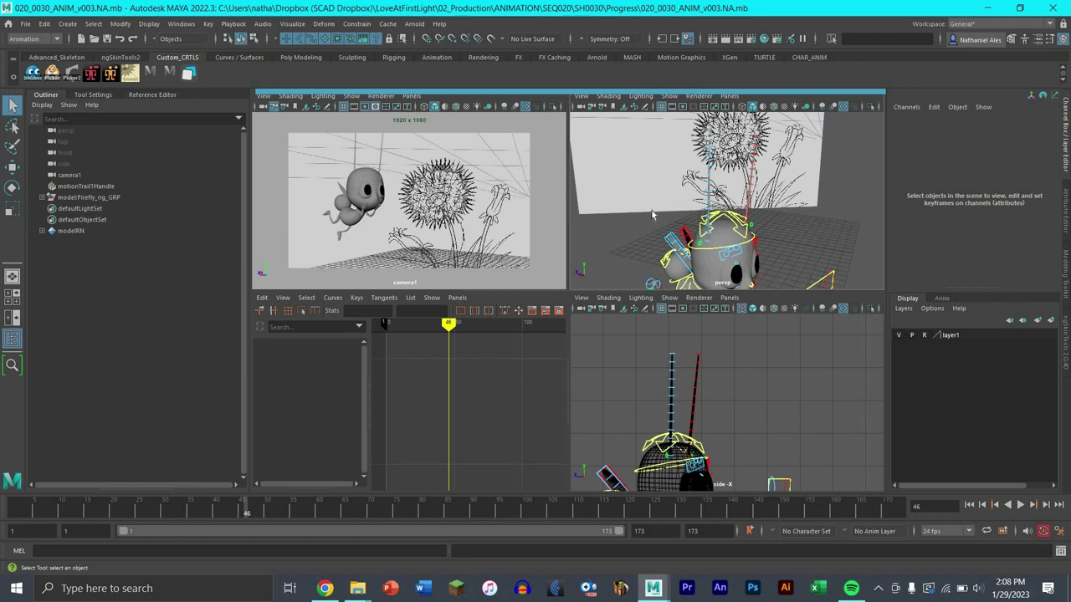
{"action": "left_click", "coordinate": [189, 74]}
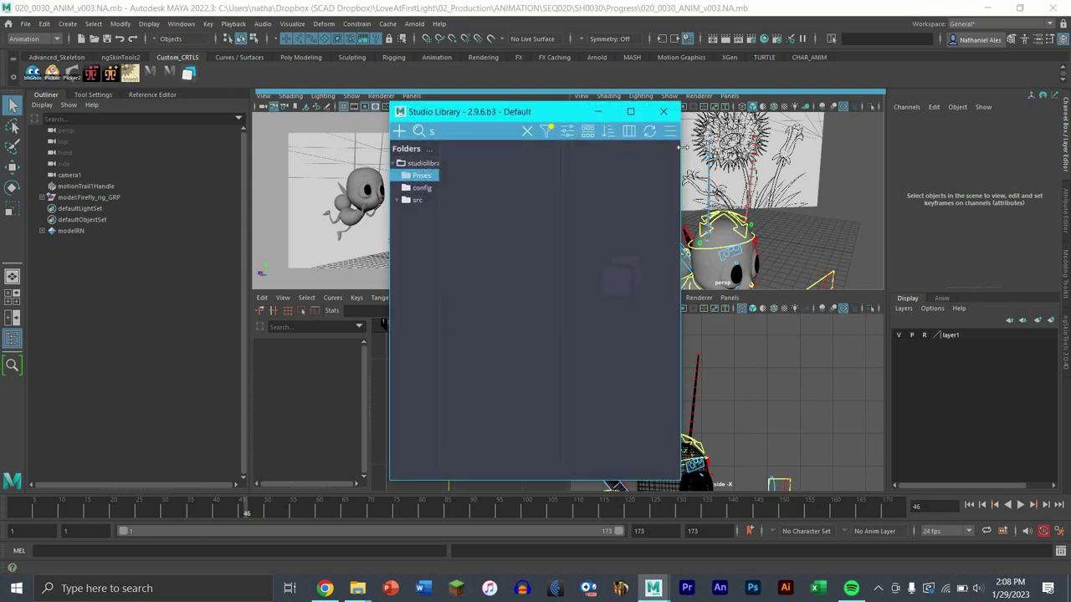
- Clear the search and sync to list Default.pose, then move the library window left
{"action": "left_click", "coordinate": [525, 131]}
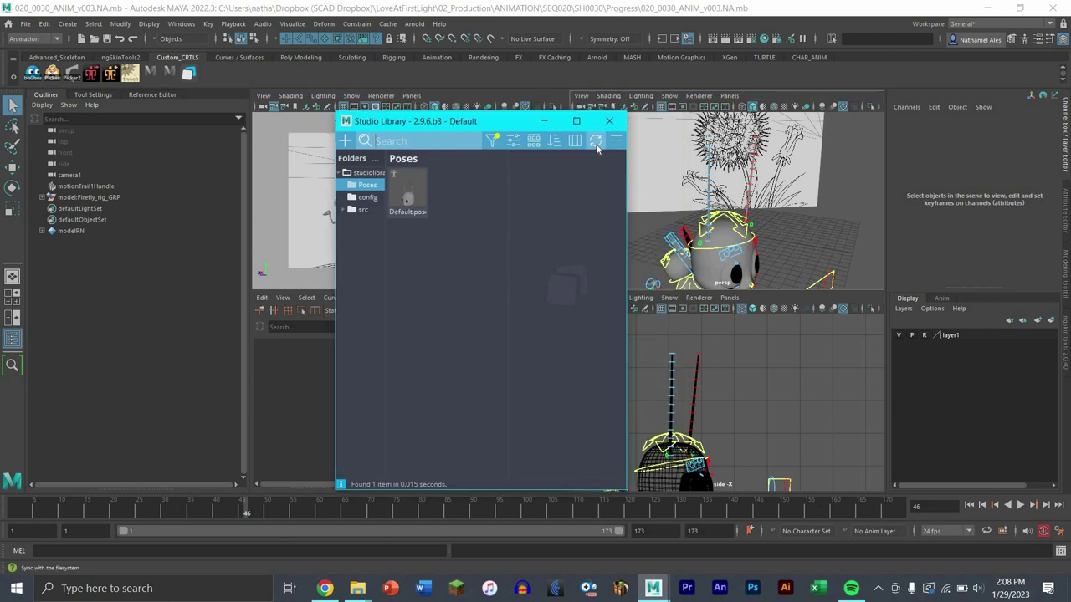
{"action": "left_click", "coordinate": [596, 147]}
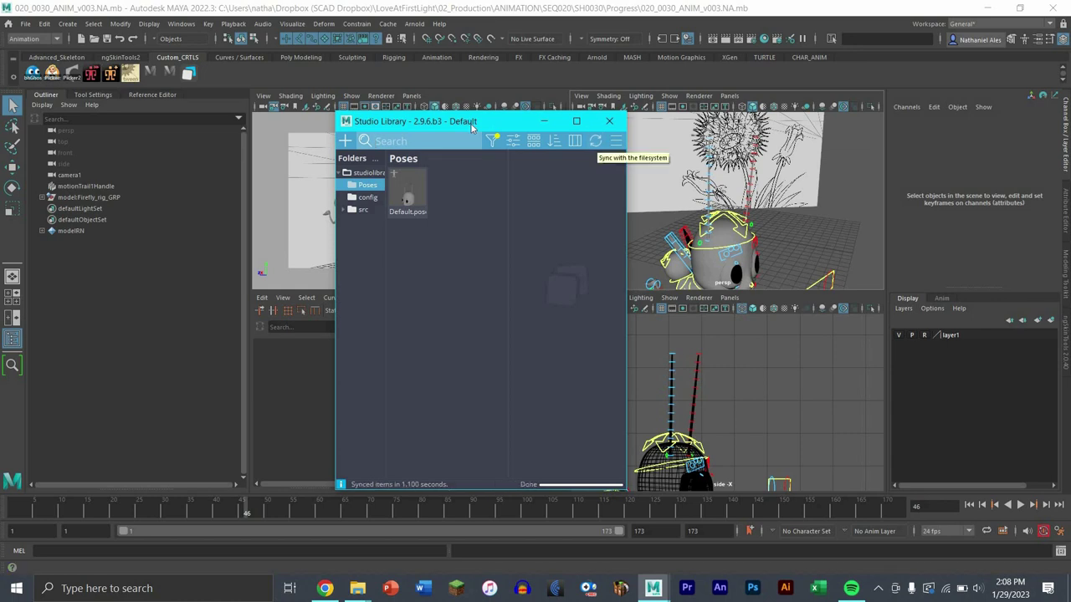
{"action": "left_click_drag", "start_coordinate": [480, 121], "coordinate": [187, 123]}
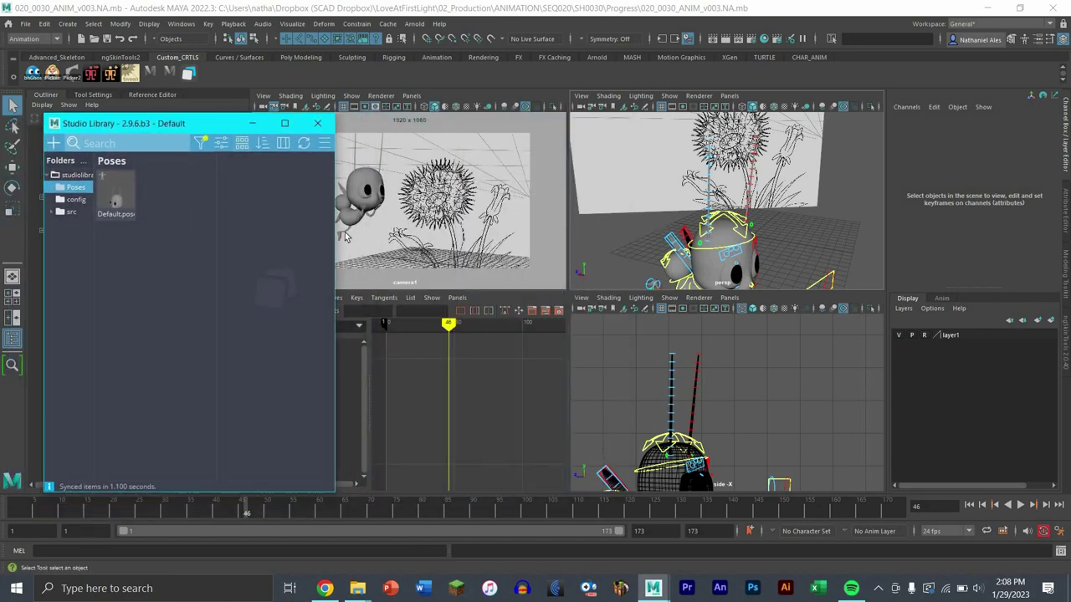
{"action": "scroll", "coordinate": [743, 227], "scroll_direction": "up", "scroll_amount": 6}
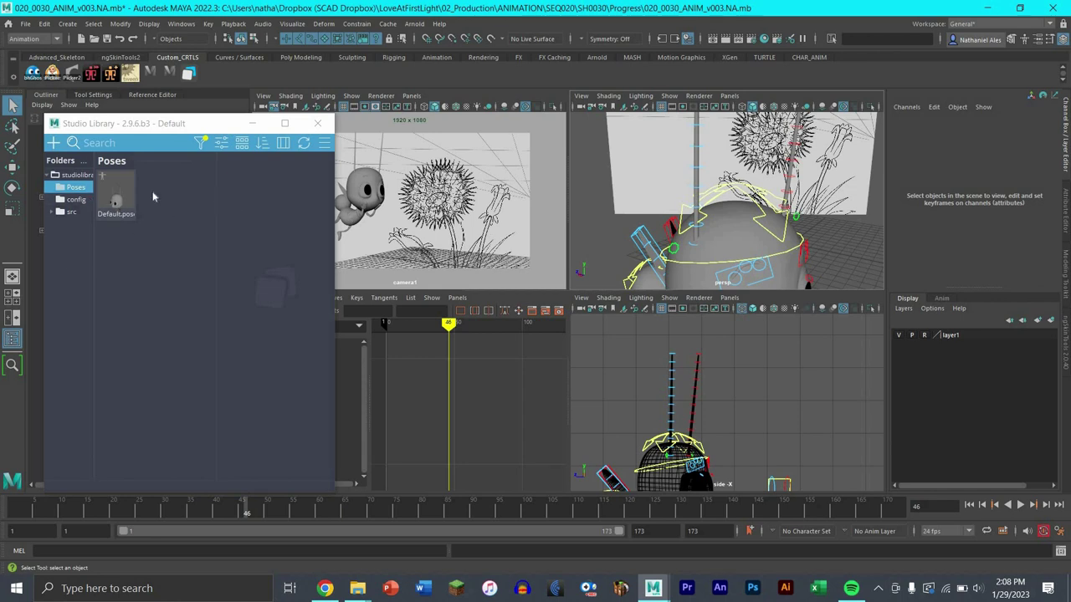
- Select the 26 controls stored in Default.pose using Select content
{"action": "left_click", "coordinate": [116, 195]}
{"action": "left_click", "coordinate": [763, 199]}
{"action": "double_click", "coordinate": [117, 199]}
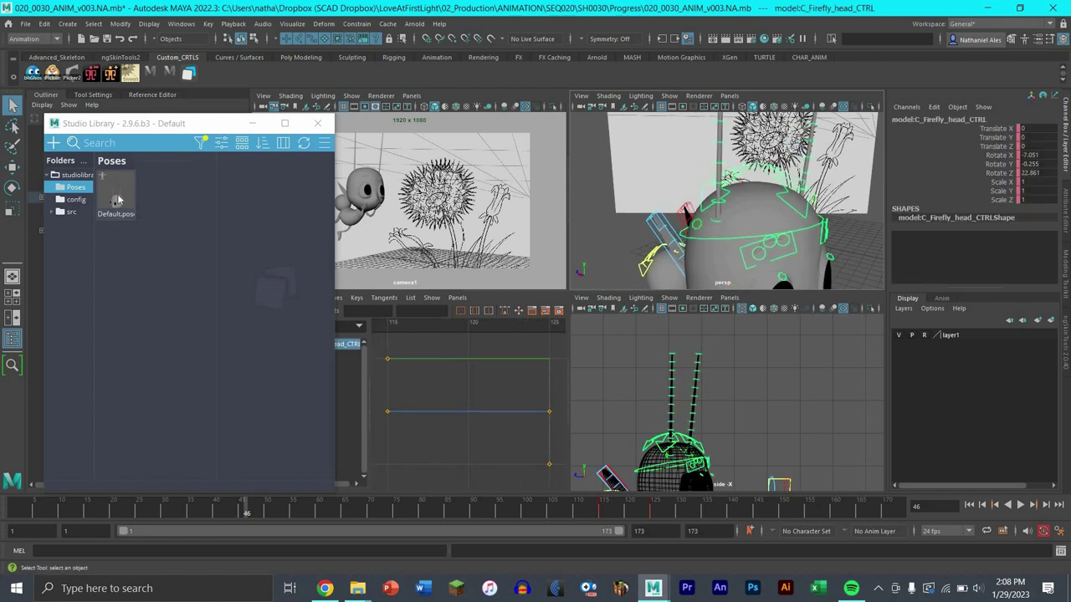
{"action": "left_click", "coordinate": [121, 199]}
{"action": "right_click", "coordinate": [124, 199]}
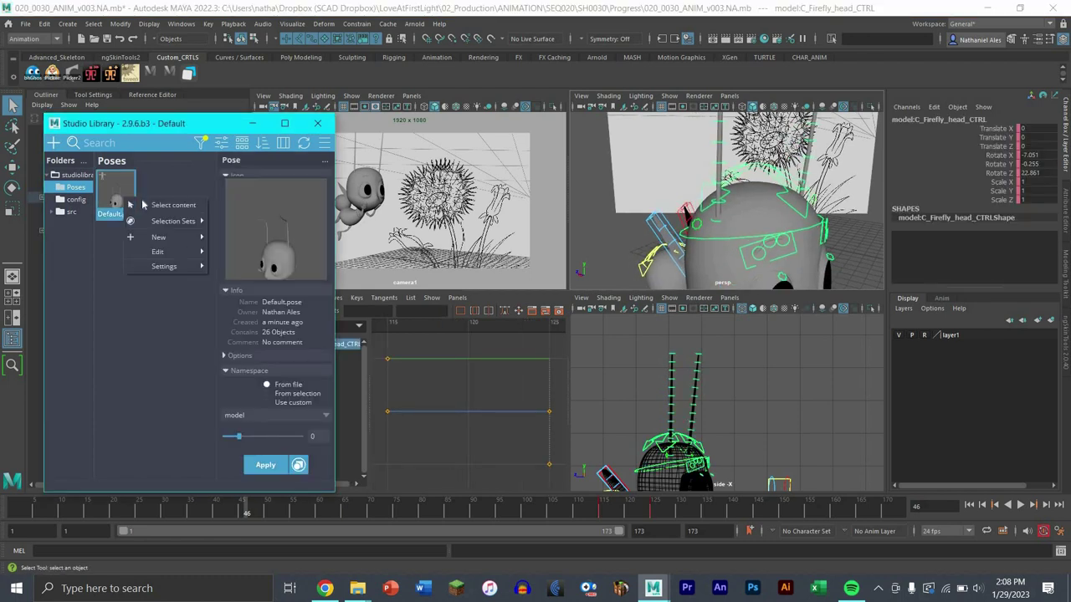
{"action": "left_click", "coordinate": [901, 322]}
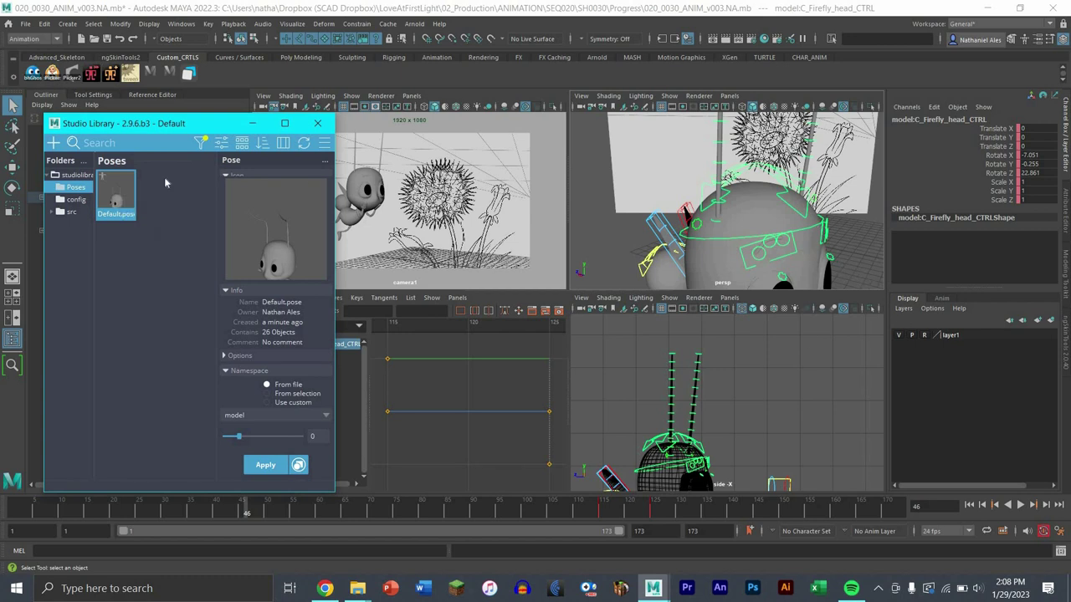
- Frame and orbit the persp view around the firefly's antennae
{"action": "key", "text": "f"}
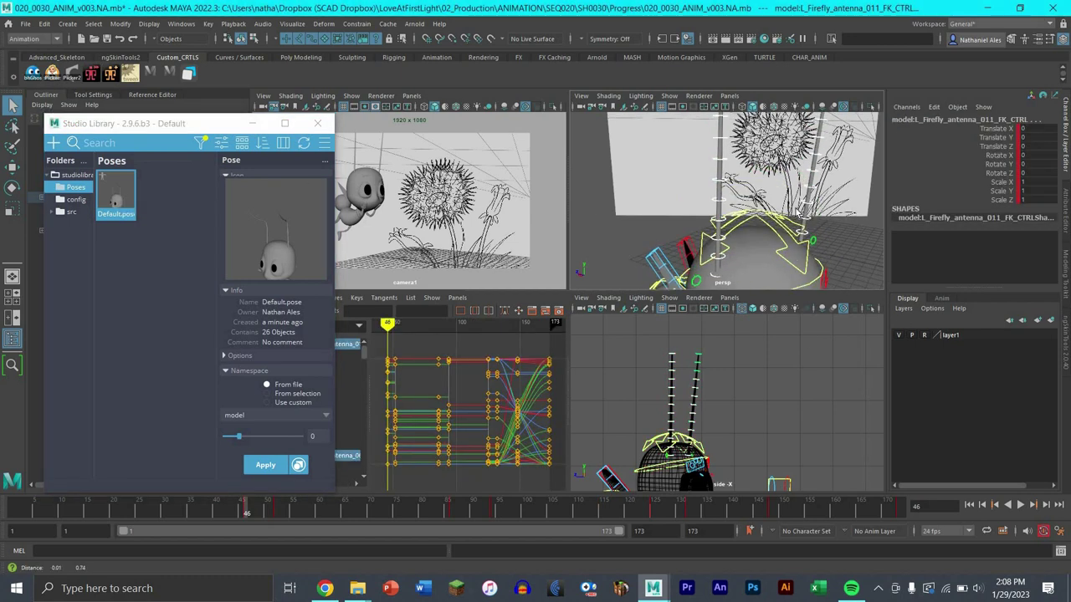
{"action": "scroll", "coordinate": [794, 233], "scroll_direction": "up", "scroll_amount": 2}
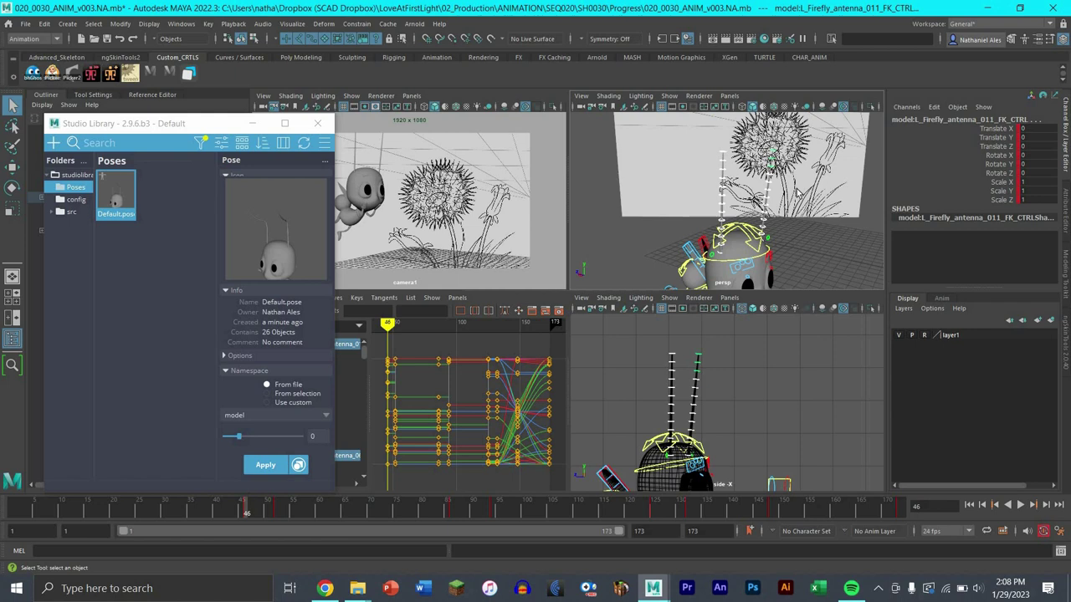
{"action": "scroll", "coordinate": [799, 216], "scroll_direction": "up", "scroll_amount": 2}
{"action": "scroll", "coordinate": [799, 216], "scroll_direction": "up", "scroll_amount": 4}
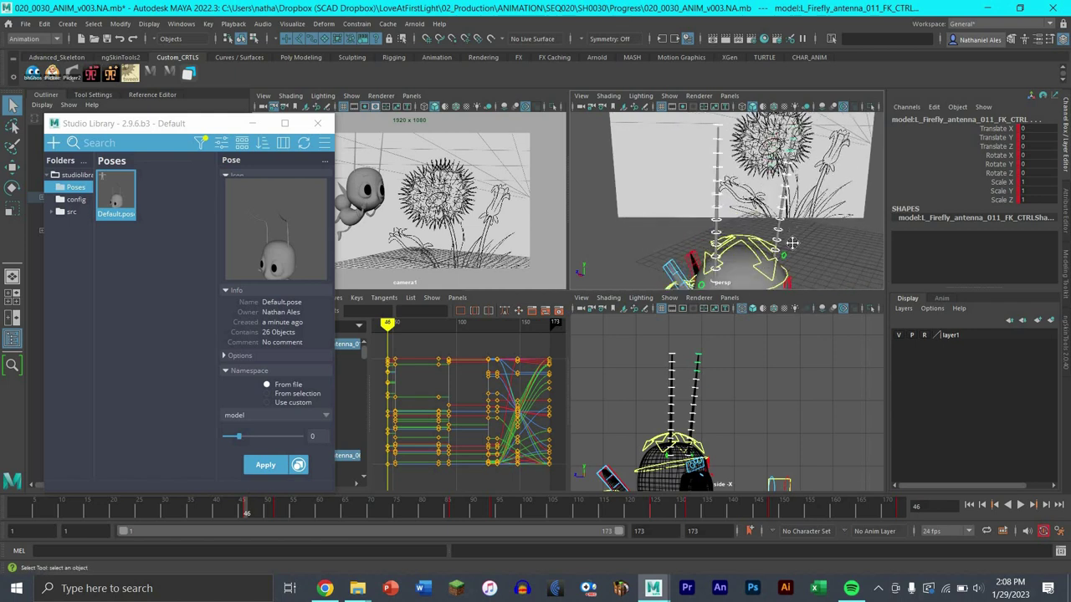
{"action": "left_click_drag", "start_coordinate": [799, 216], "coordinate": [712, 255], "text": "alt"}
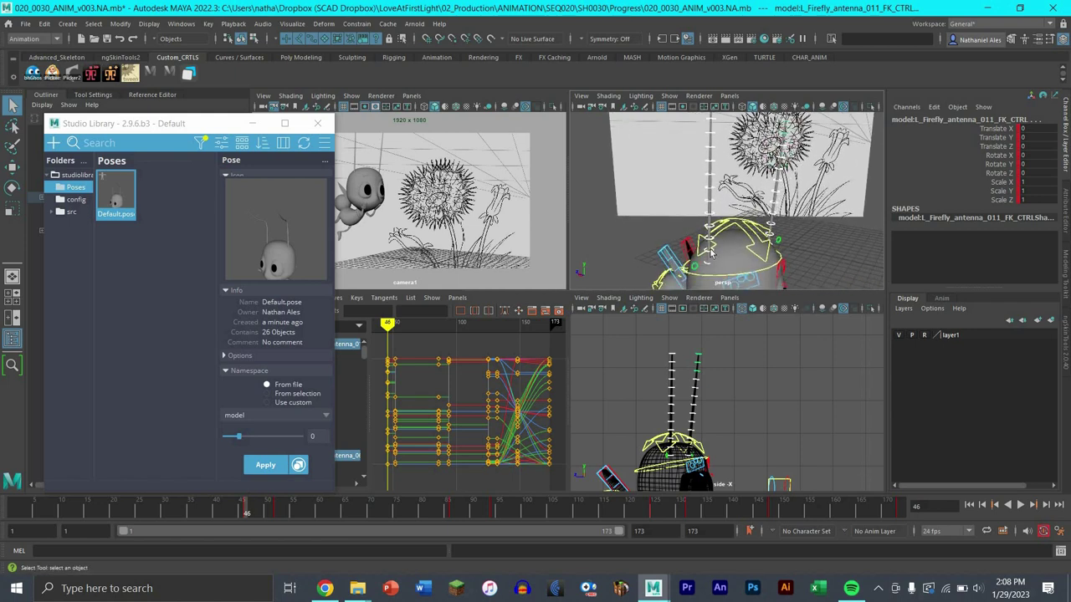
- Test a partial blend, then apply the Default pose at 100% blend to the antennae
{"action": "left_click", "coordinate": [279, 471]}
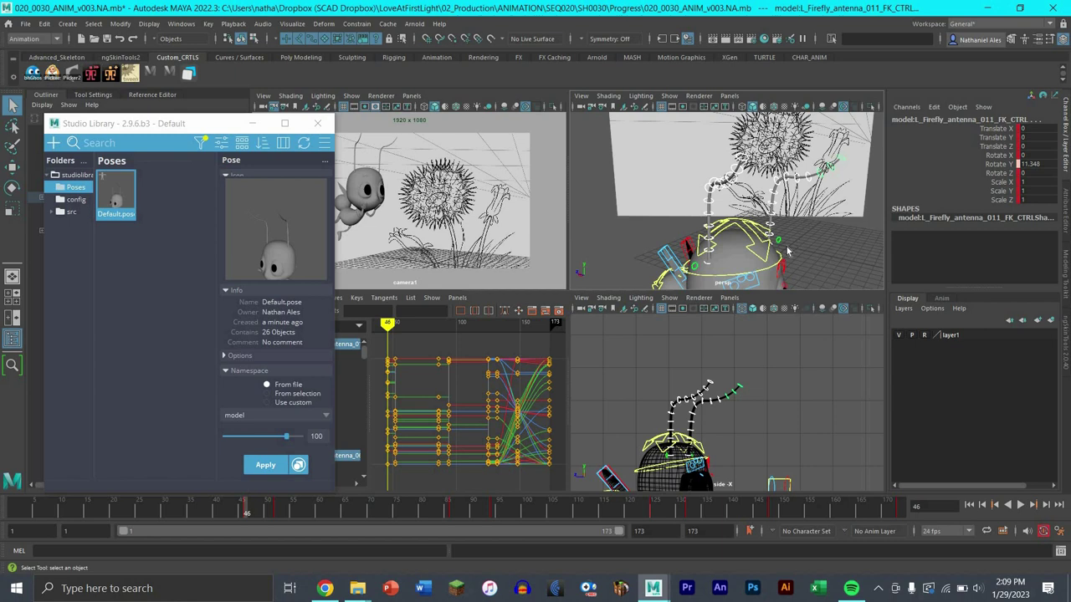
{"action": "key", "text": "ctrl+z"}
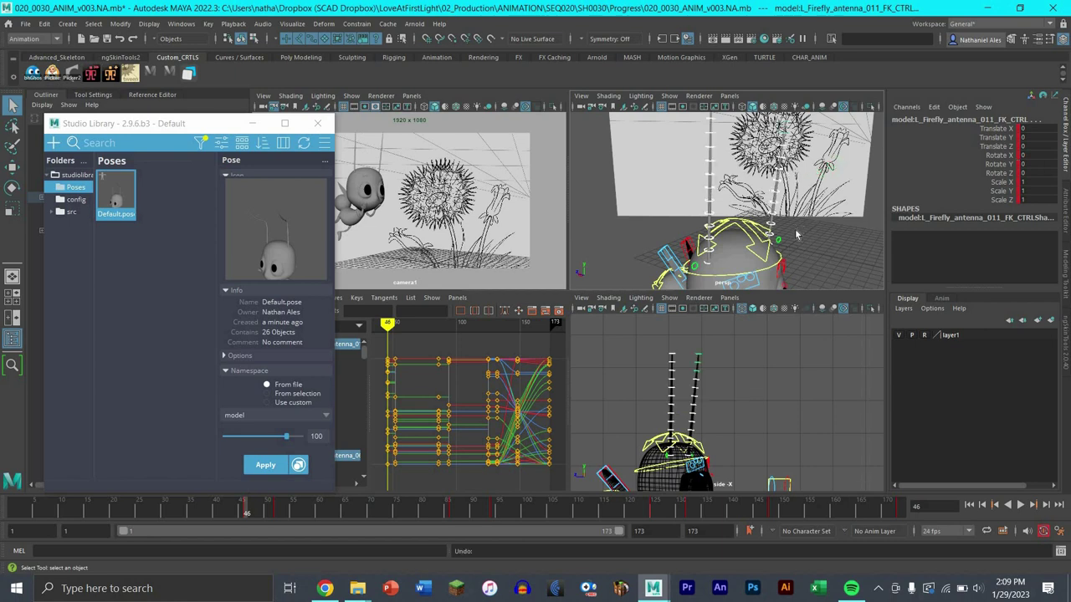
{"action": "key", "text": "space"}
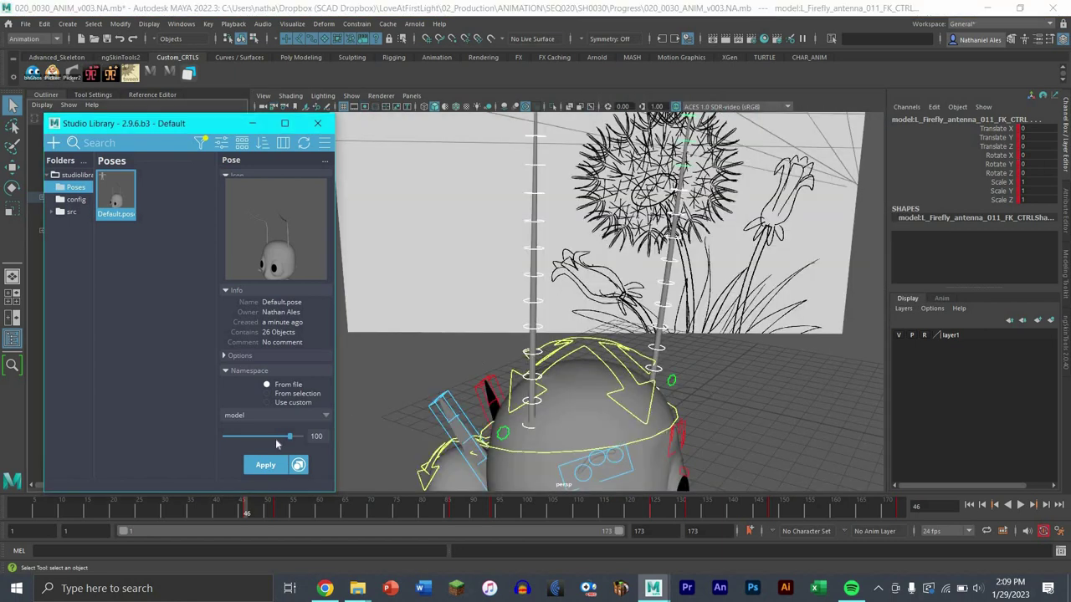
{"action": "left_click_drag", "start_coordinate": [281, 436], "coordinate": [245, 483]}
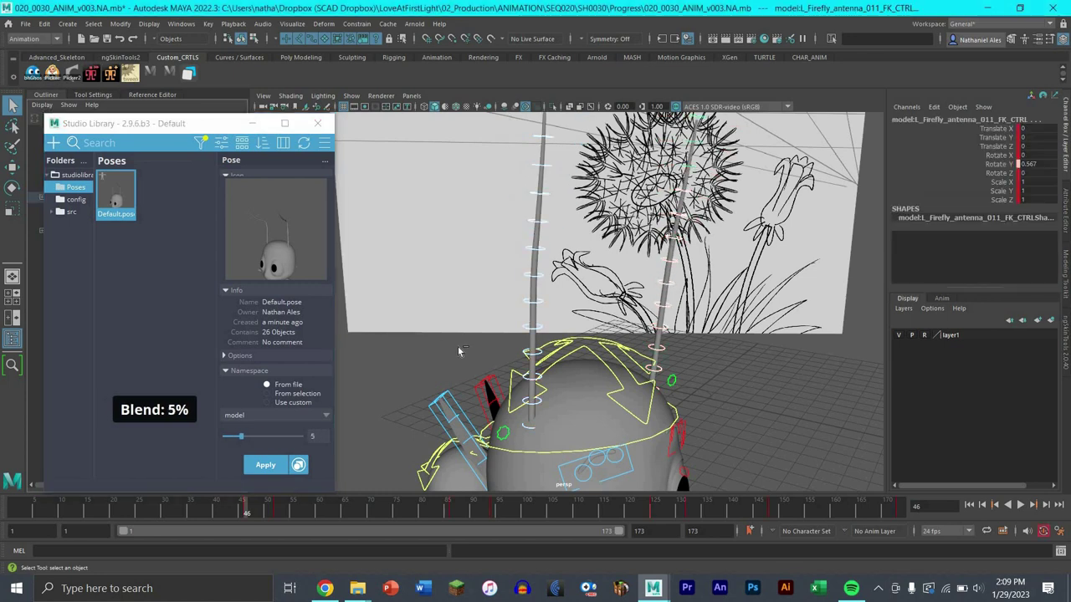
{"action": "left_click", "coordinate": [262, 471]}
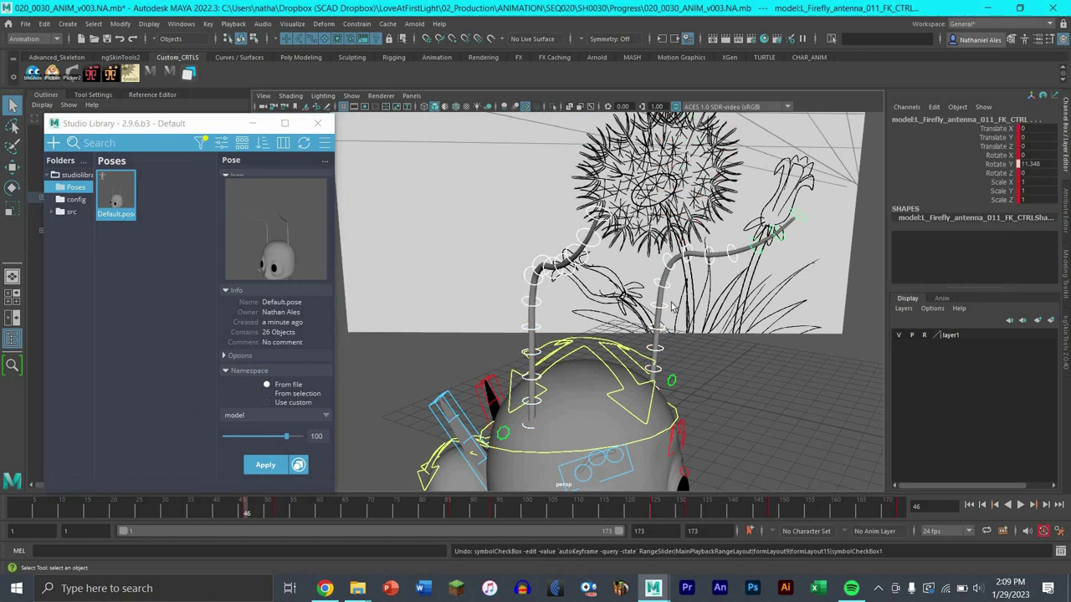
{"action": "left_click_drag", "start_coordinate": [673, 308], "coordinate": [746, 368], "text": "alt"}
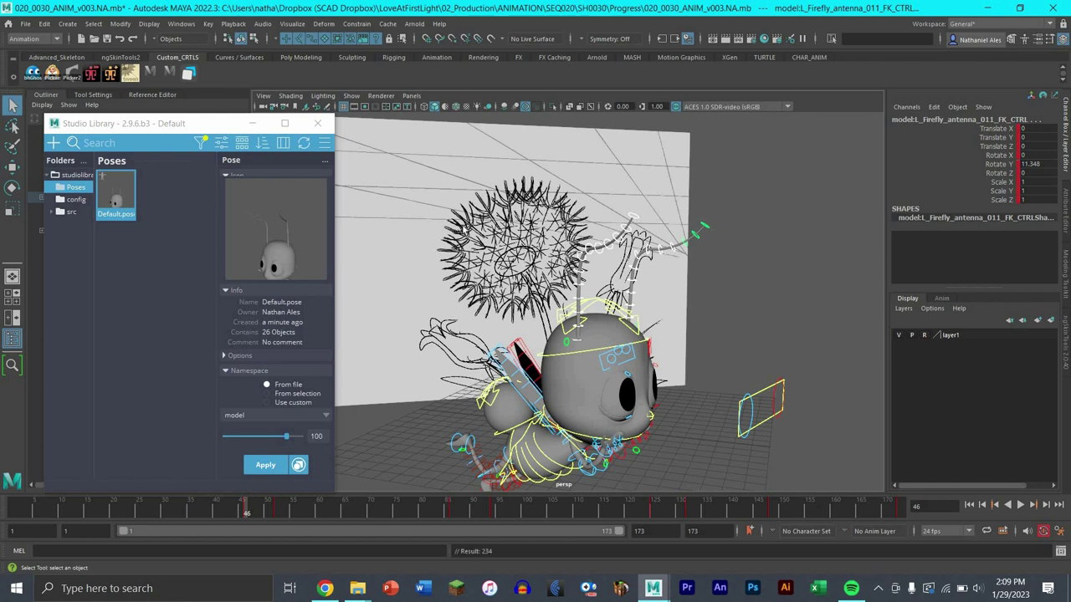
{"action": "key", "text": "space"}
{"action": "key", "text": "space"}
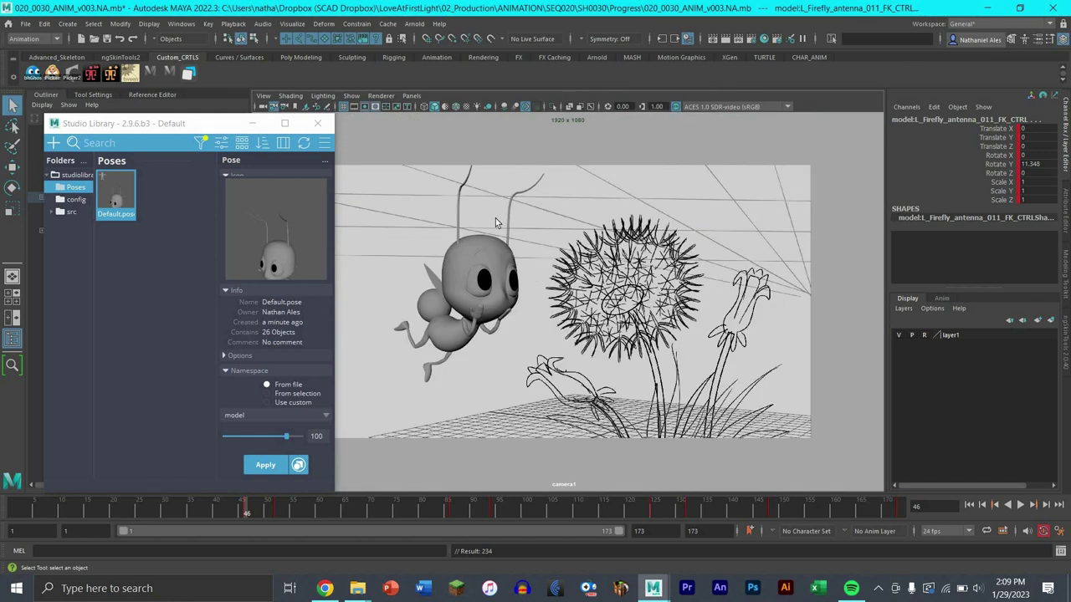
- Close Studio Library, clear the selection and zoom the perspective view onto the firefly's head
{"action": "left_click", "coordinate": [318, 126]}
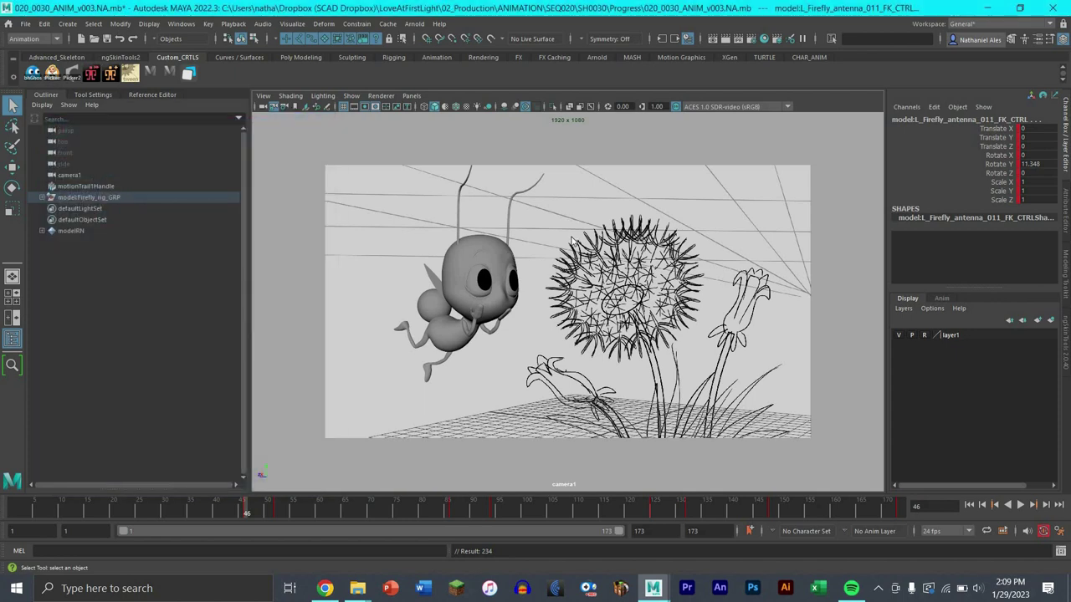
{"action": "left_click", "coordinate": [572, 240]}
{"action": "key", "text": "space"}
{"action": "key", "text": "space"}
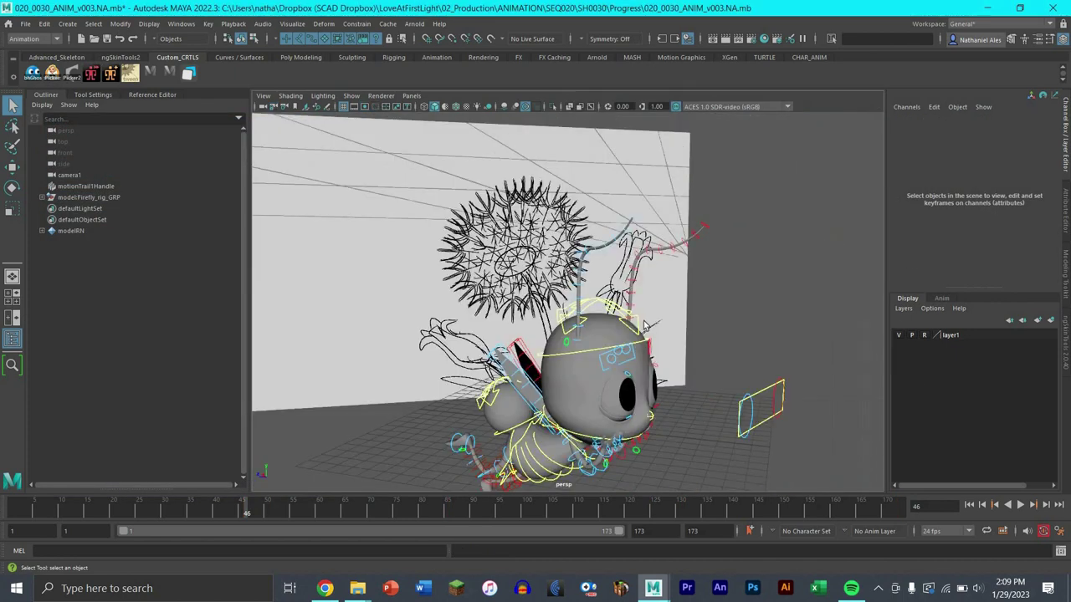
{"action": "left_click_drag", "start_coordinate": [644, 325], "coordinate": [581, 385], "text": "alt"}
{"action": "scroll", "coordinate": [715, 376], "scroll_direction": "up", "scroll_amount": 5}
- Select R_Firefly_antenna_01_FK_CTRL and rotate it back on X in camera1
{"action": "left_click", "coordinate": [709, 351]}
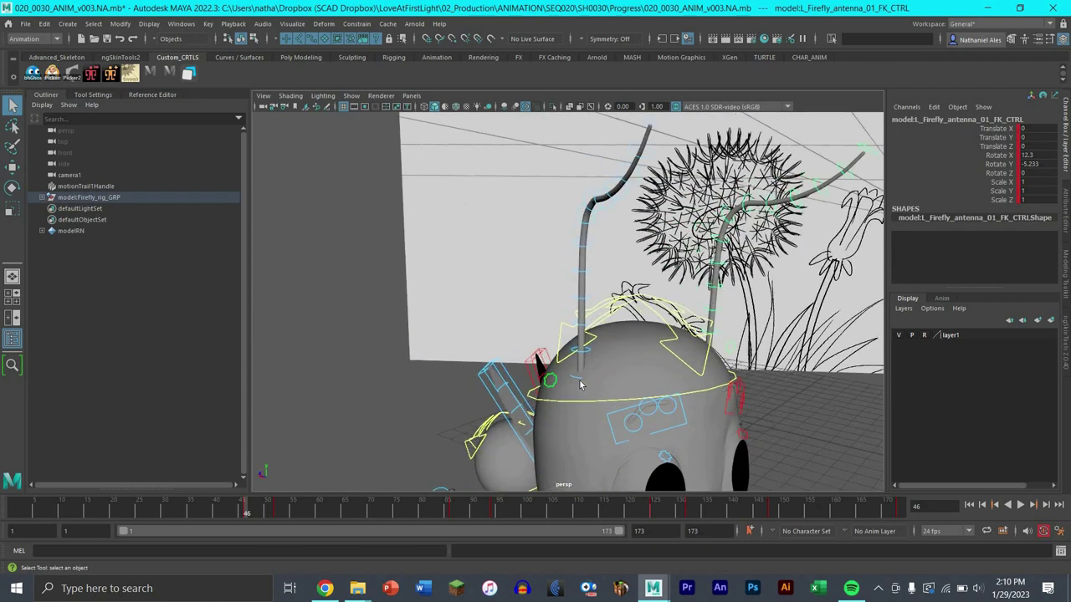
{"action": "left_click", "coordinate": [719, 382]}
{"action": "left_click_drag", "start_coordinate": [719, 382], "coordinate": [447, 208], "text": "alt"}
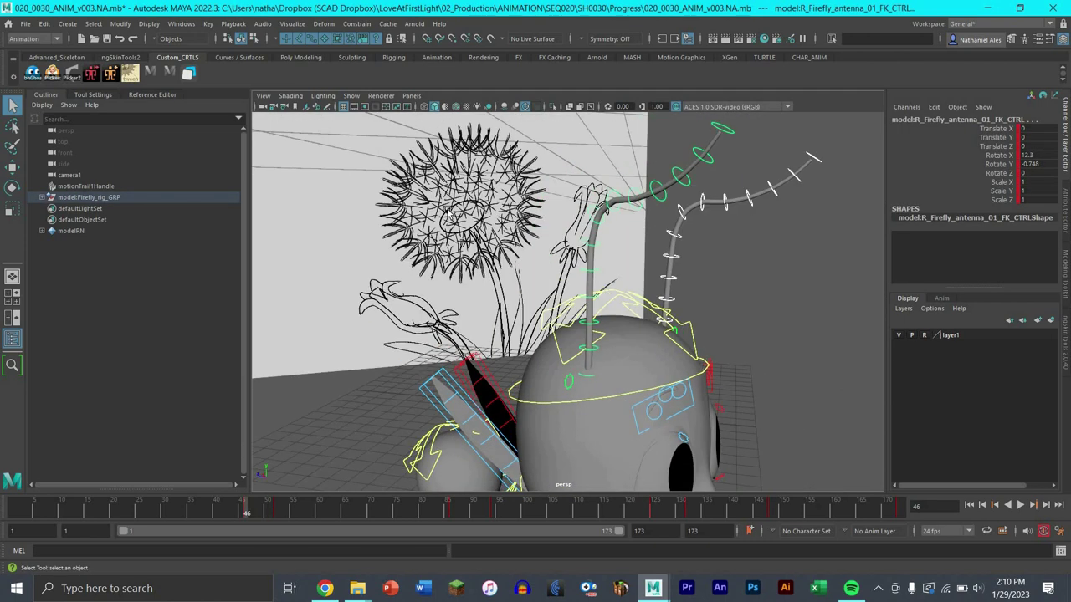
{"action": "key", "text": "space"}
{"action": "key", "text": "e"}
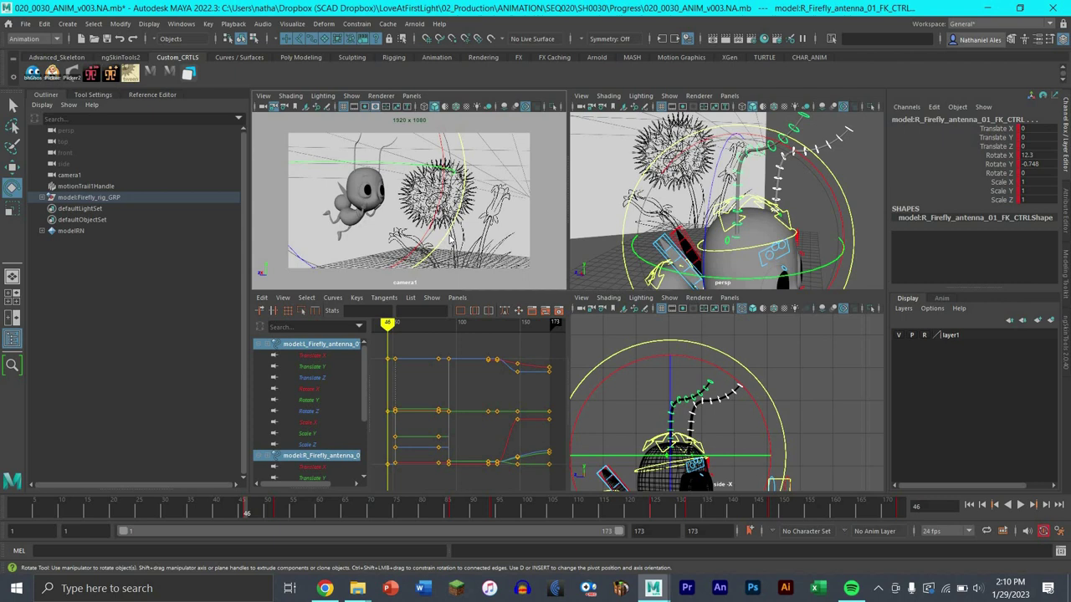
{"action": "key", "text": "space"}
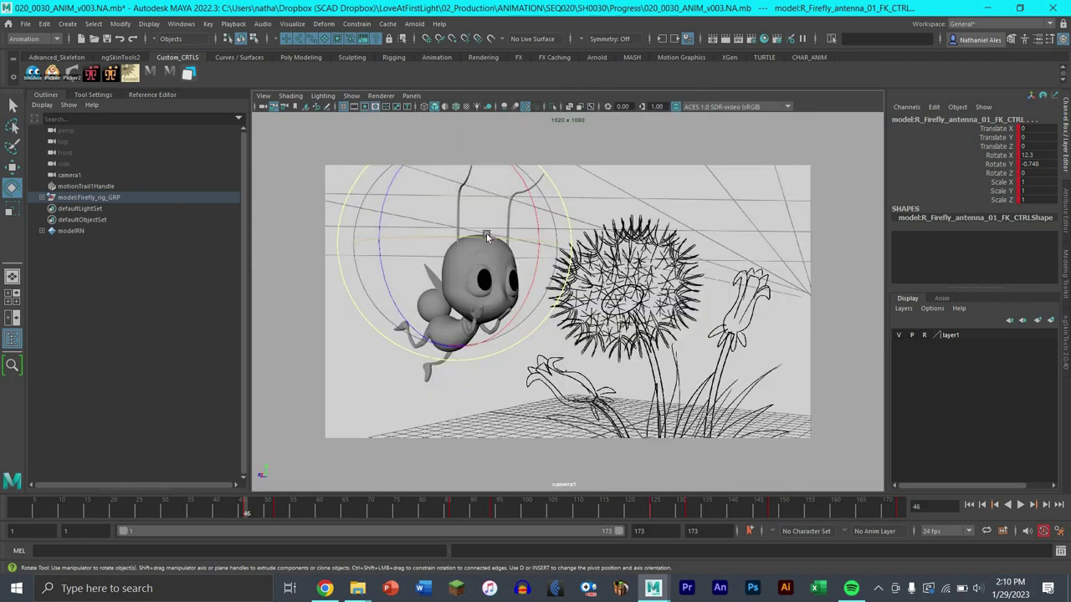
{"action": "left_click_drag", "start_coordinate": [501, 238], "coordinate": [552, 253]}
- Rotate the right antenna base further to about -50.4 degrees on X, then deselect
{"action": "key", "text": "space"}
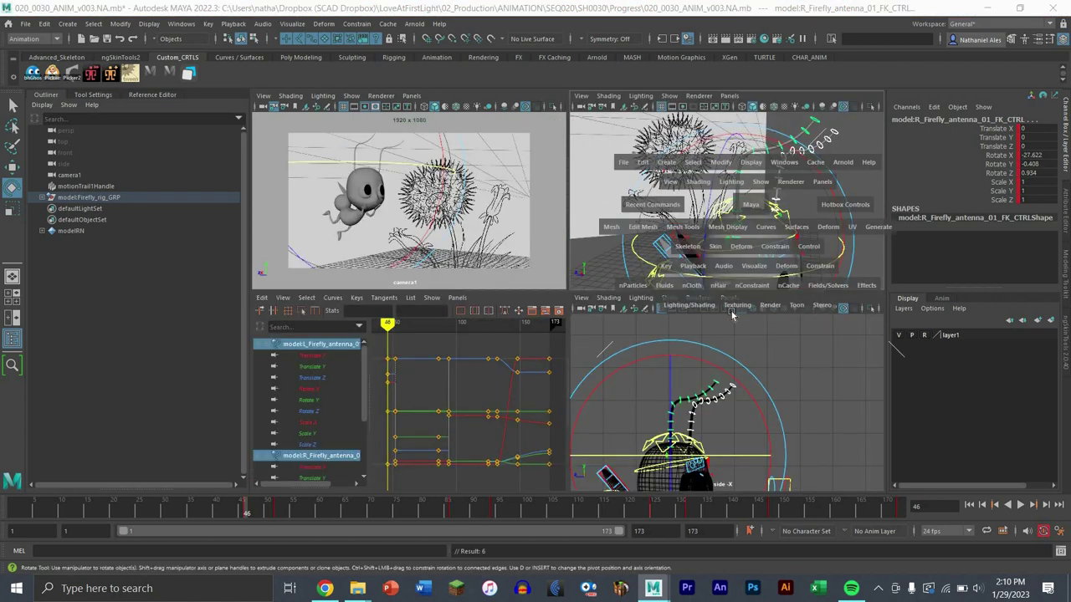
{"action": "key", "text": "space"}
{"action": "left_click_drag", "start_coordinate": [752, 311], "coordinate": [637, 374], "text": "alt"}
{"action": "left_click", "coordinate": [585, 389]}
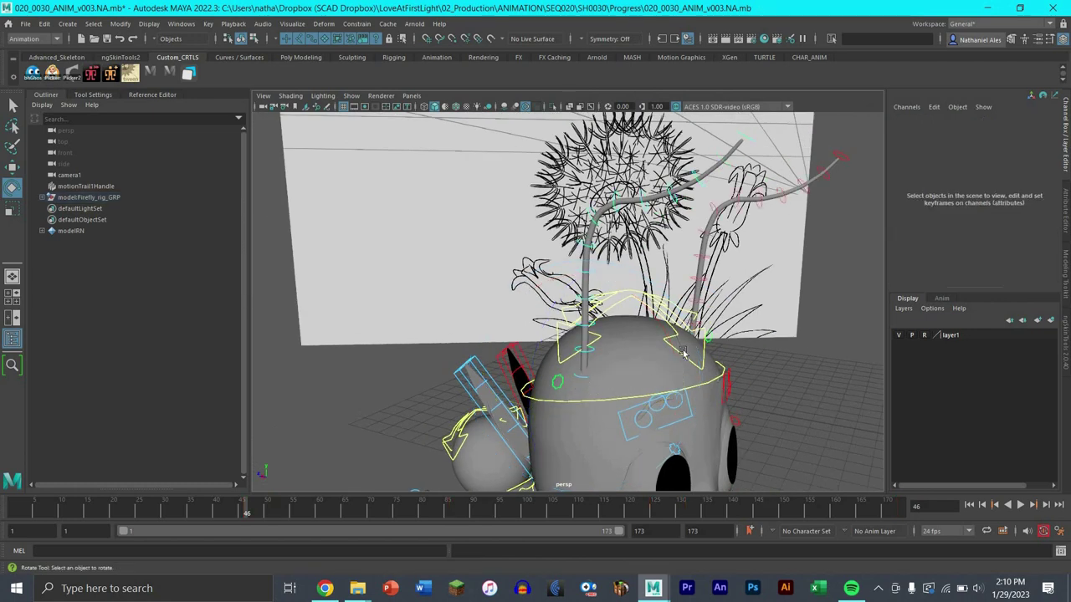
{"action": "key", "text": "ctrl+z"}
{"action": "key", "text": "space"}
{"action": "key", "text": "space"}
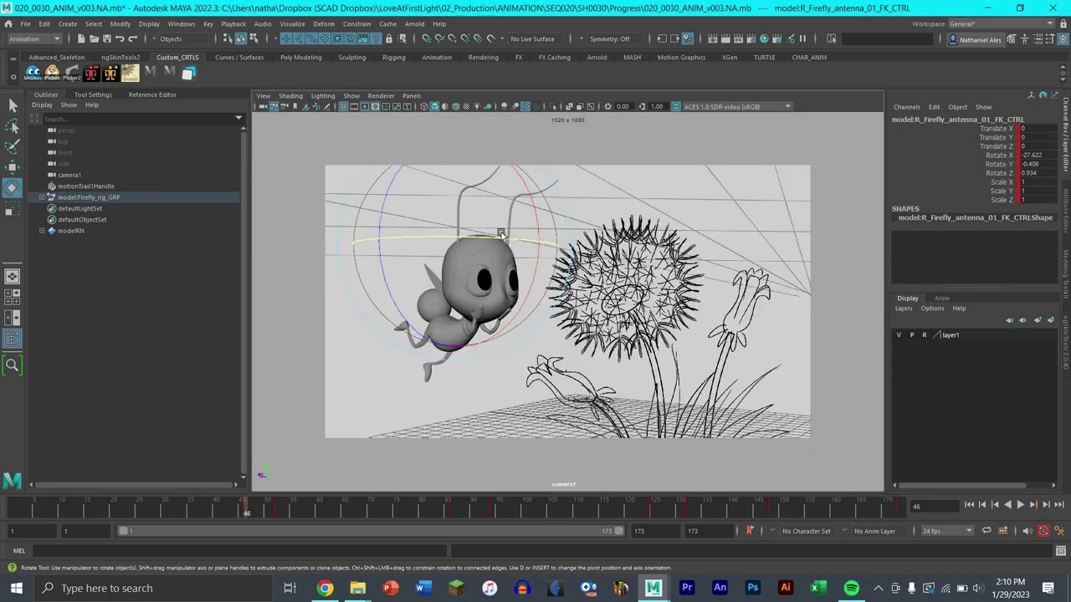
{"action": "left_click_drag", "start_coordinate": [522, 235], "coordinate": [490, 238]}
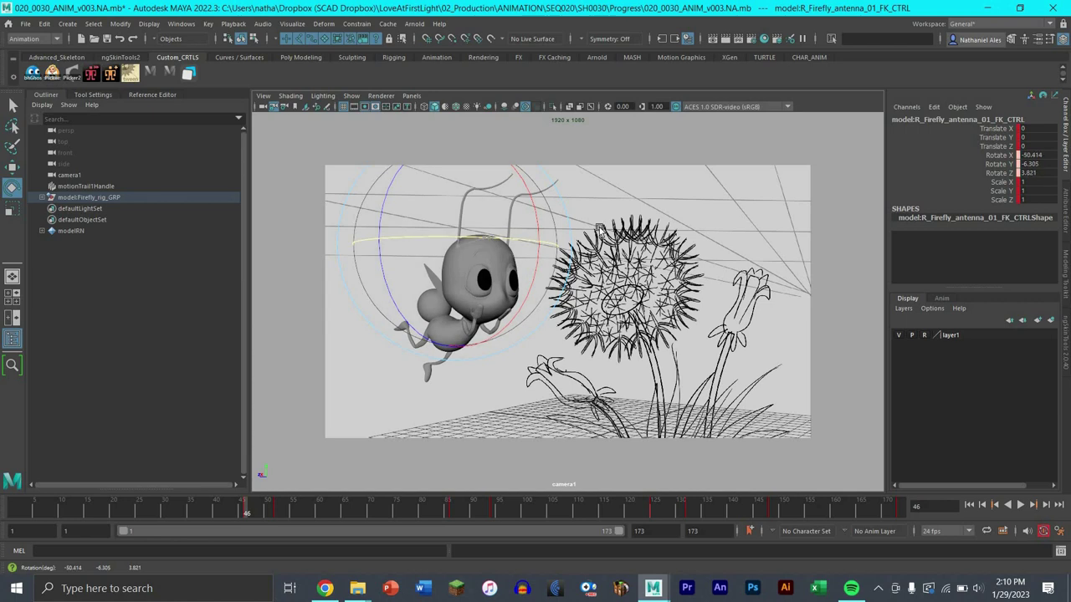
{"action": "left_click", "coordinate": [556, 346]}
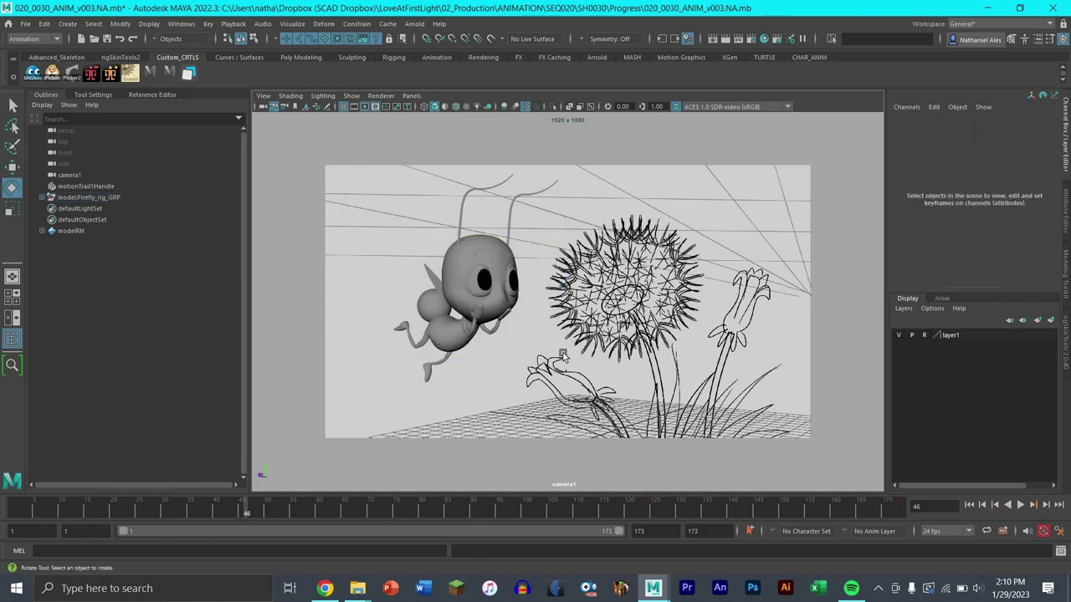